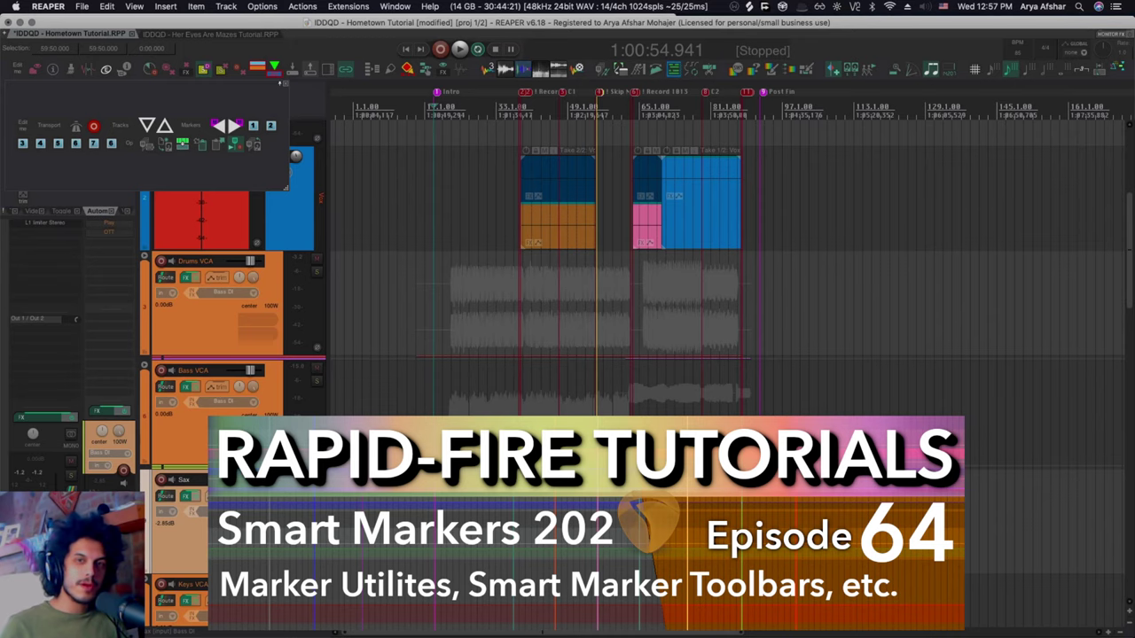
Browse the Extensions marker utilities list and close it without running anything.
scroll(506, 152, "down", 1)
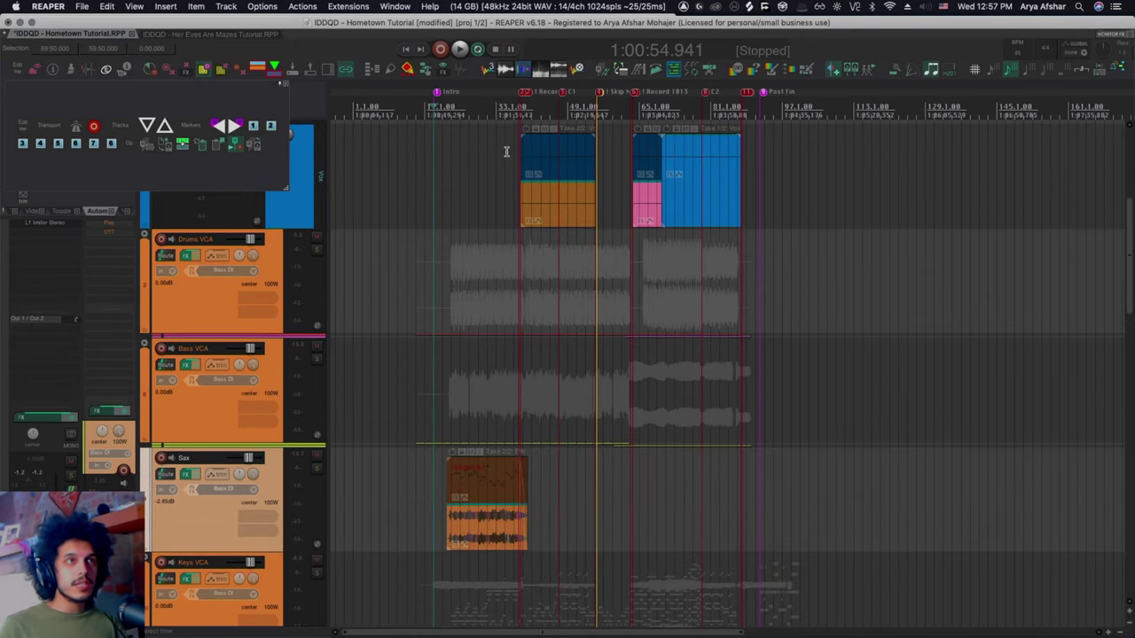
left_click(354, 13)
mouse_move(362, 195)
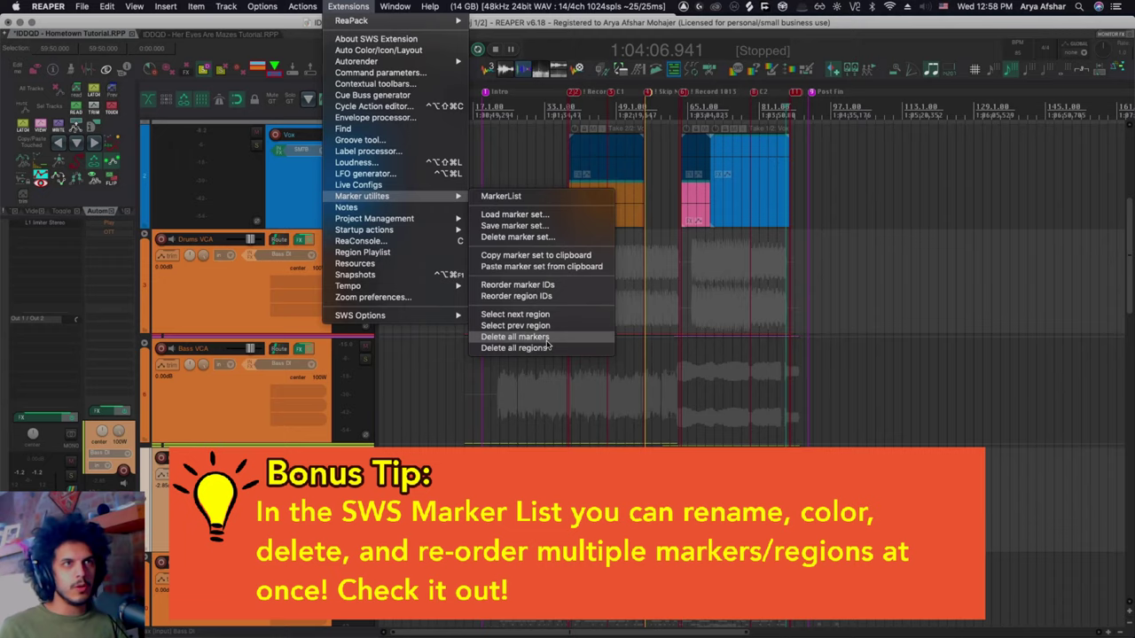
key("Escape")
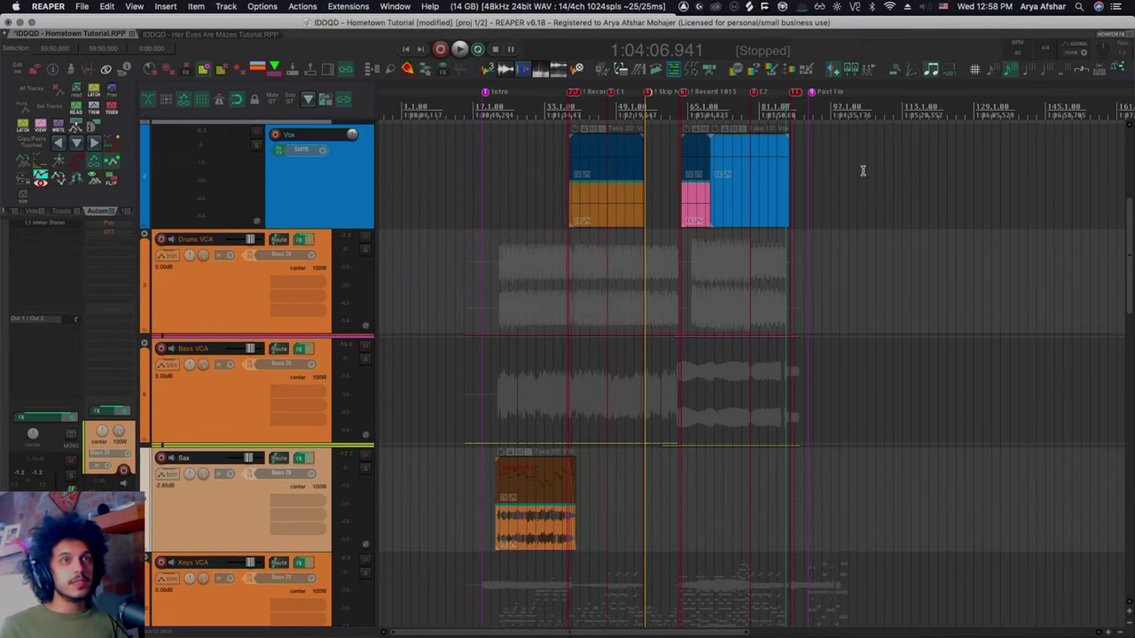
Undock the marker toolbar into its own floating window.
scroll(588, 147, "up", 3)
scroll(577, 149, "up", 2)
scroll(577, 149, "up", 2)
scroll(567, 150, "up", 2)
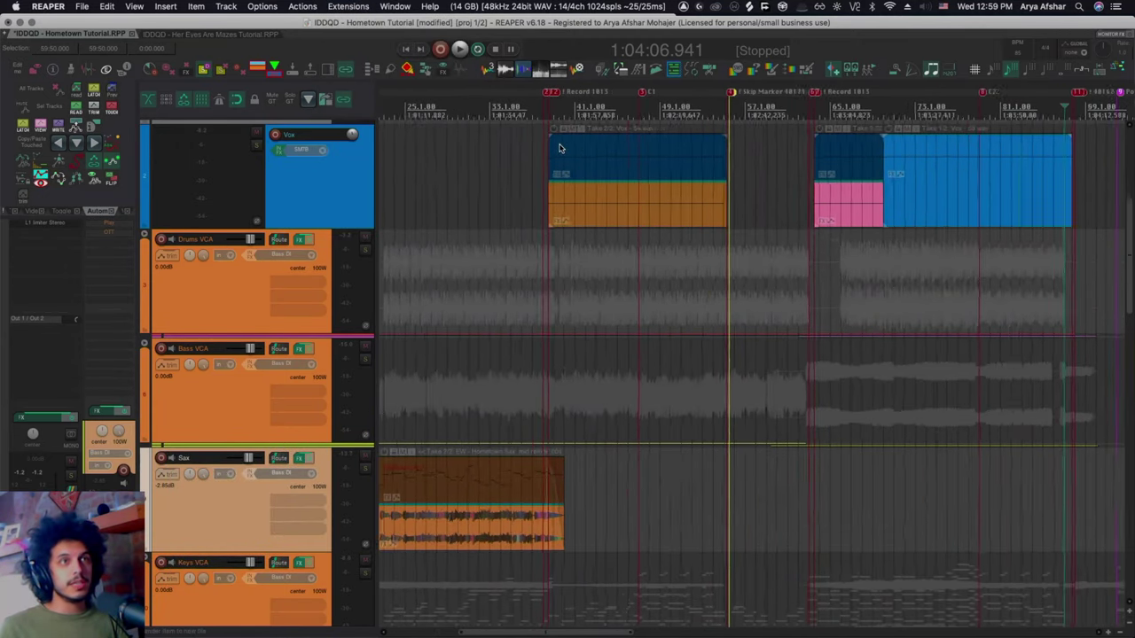
scroll(550, 152, "up", 2)
scroll(529, 155, "up", 1)
scroll(736, 136, "up", 2)
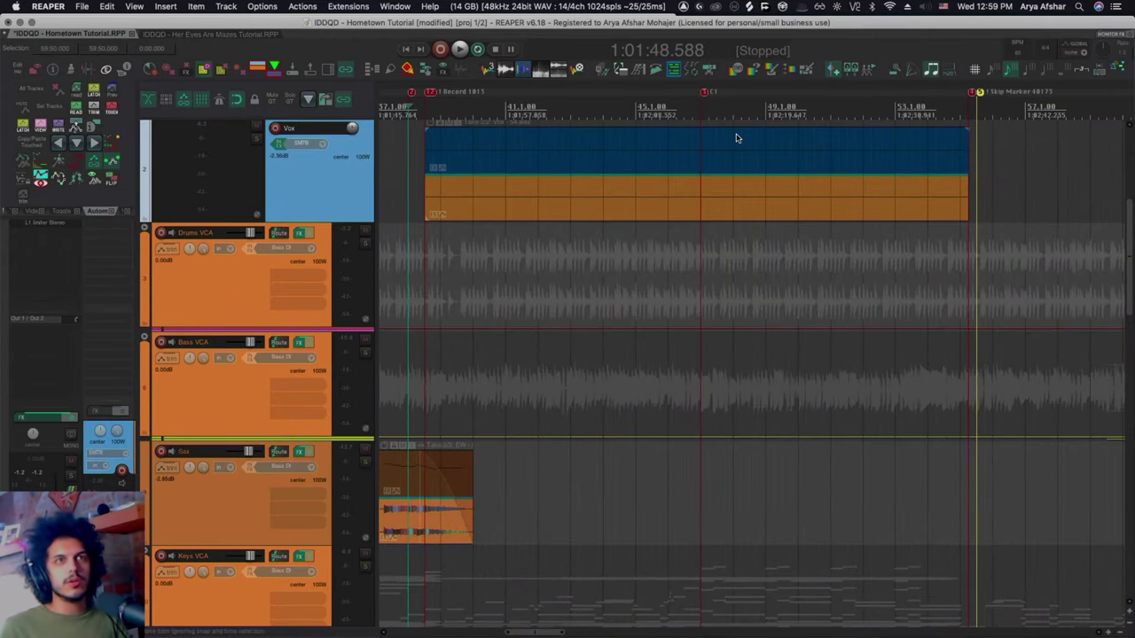
scroll(737, 136, "right", 3)
scroll(853, 143, "right", 1)
scroll(825, 142, "right", 2)
scroll(793, 141, "down", 1)
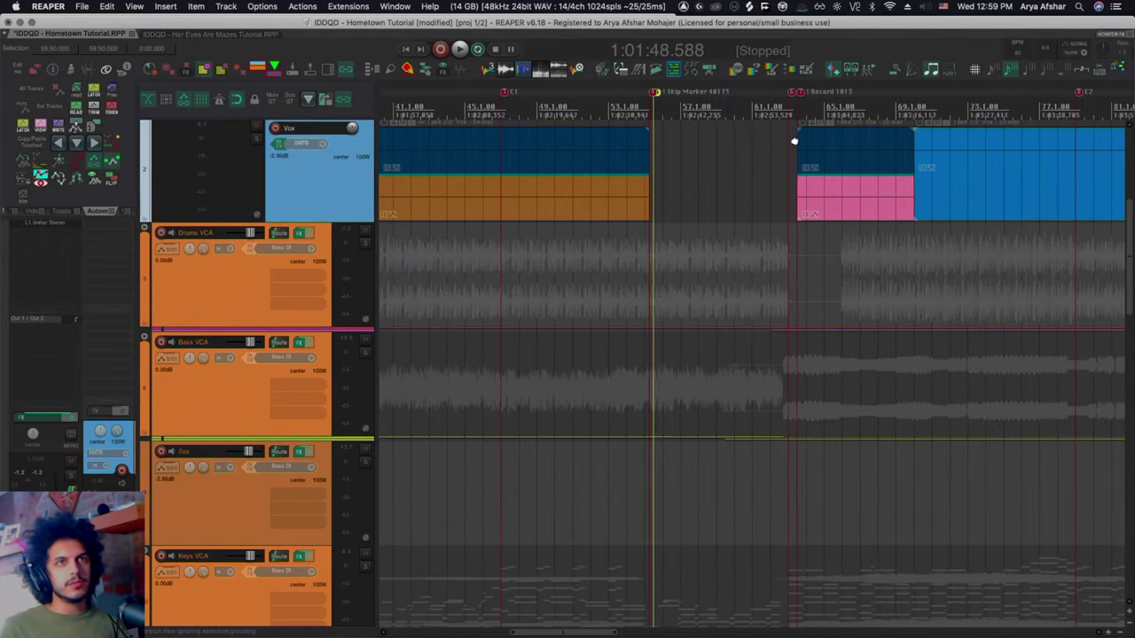
scroll(795, 142, "down", 3)
scroll(753, 146, "down", 2)
scroll(709, 148, "up", 2)
scroll(842, 169, "left", 3)
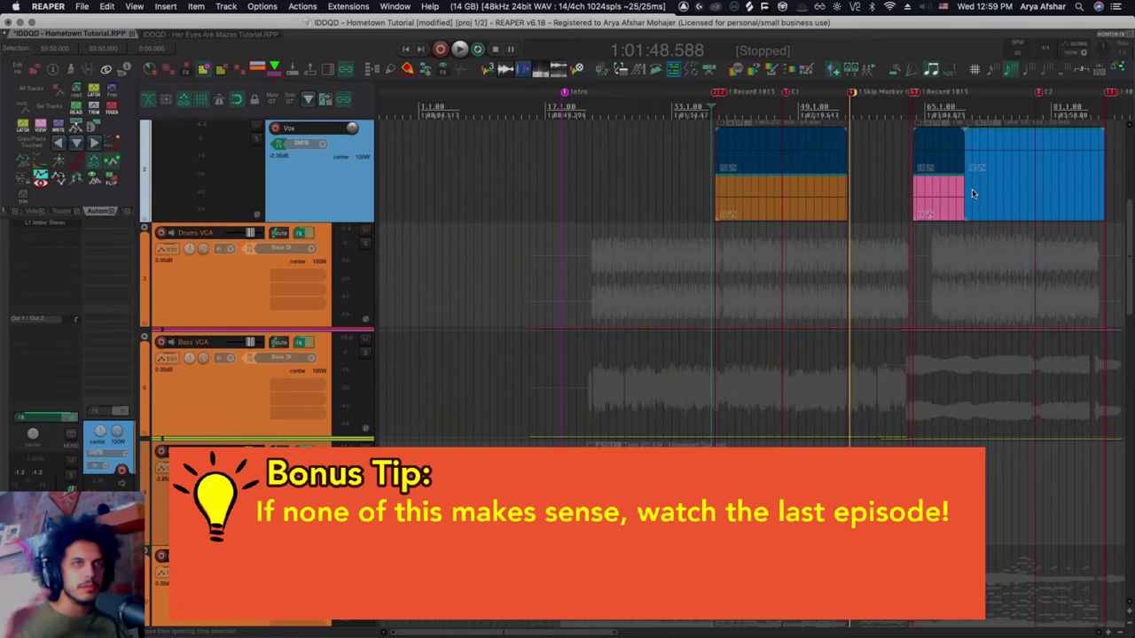
scroll(887, 186, "right", 1)
scroll(624, 184, "right", 3)
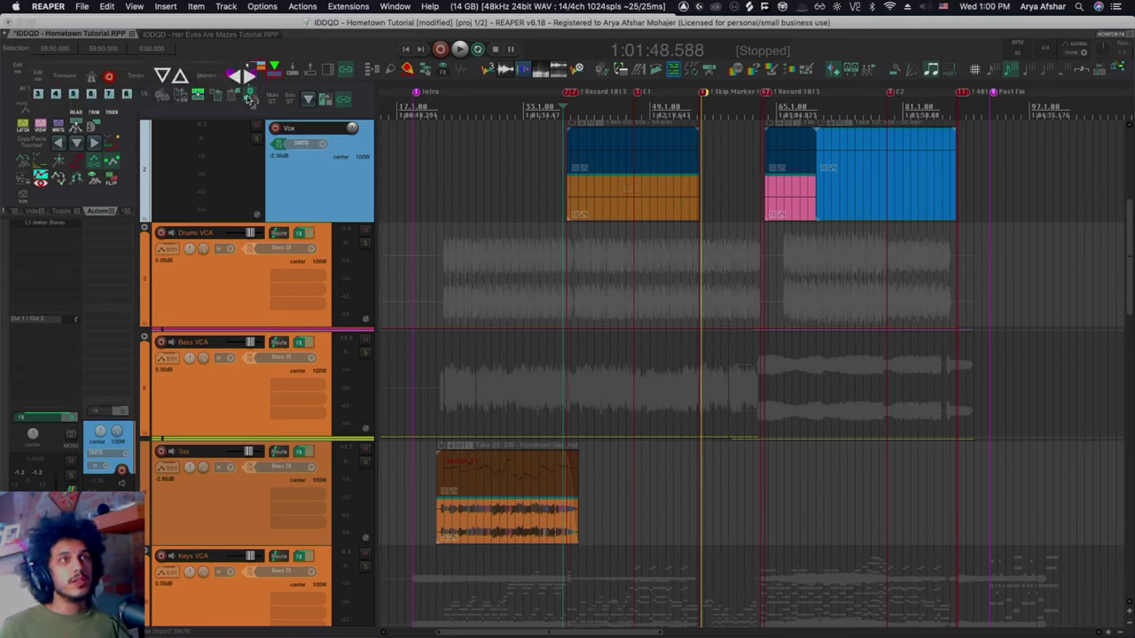
left_click_drag(252, 109, 337, 221)
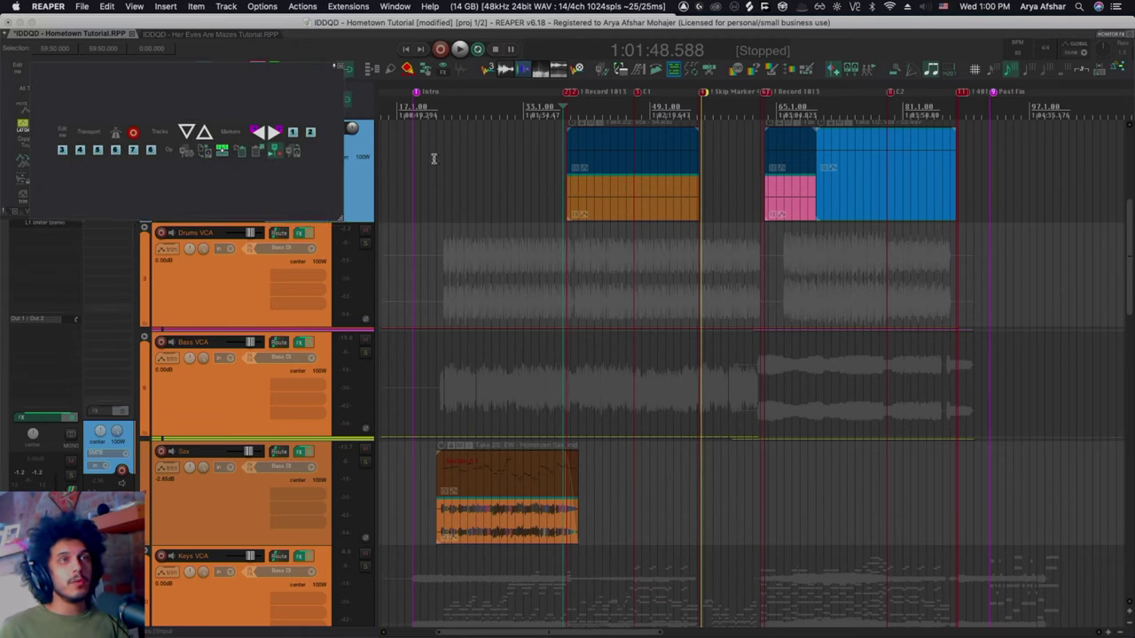
Check the marker utilities and the existing saved marker set names, cancelling both.
left_click(358, 8)
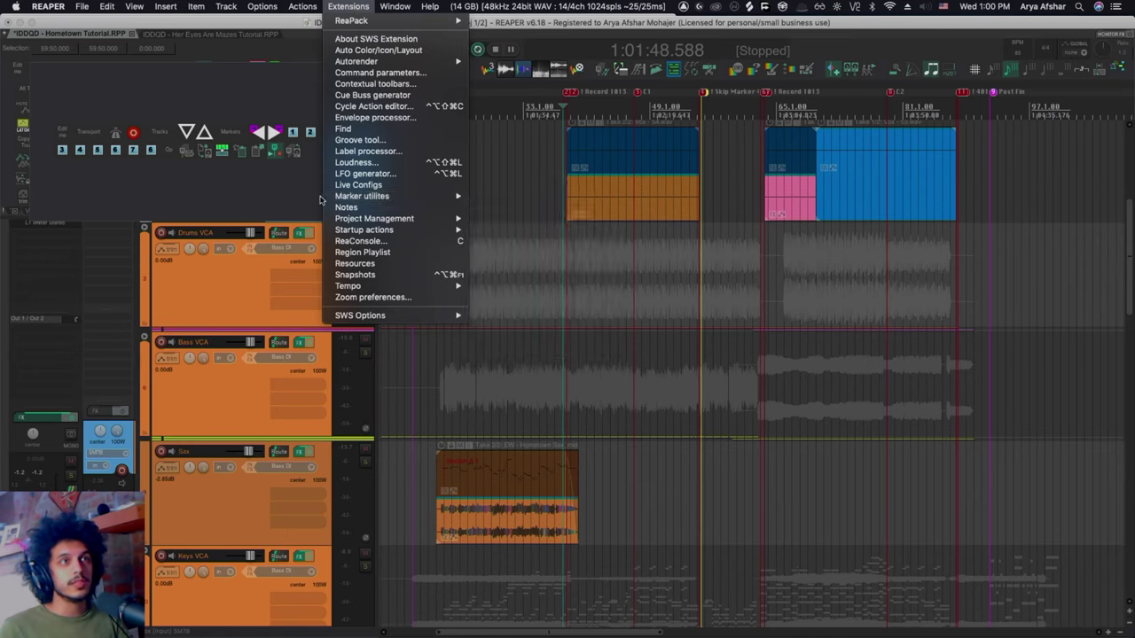
key("Escape")
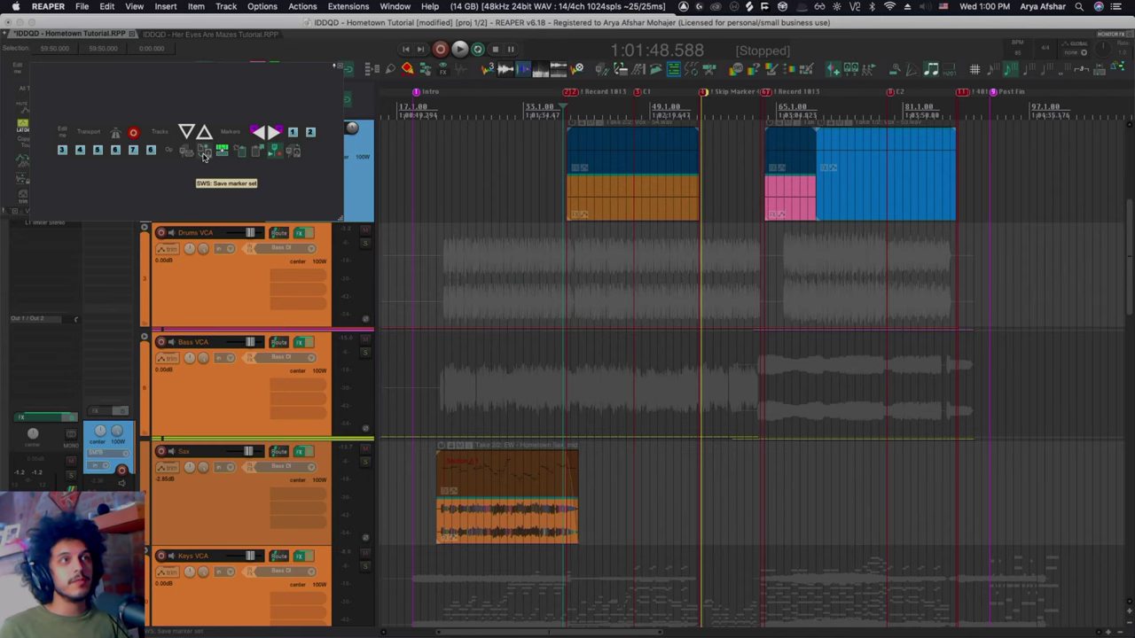
left_click(204, 152)
type("Vox Recording")
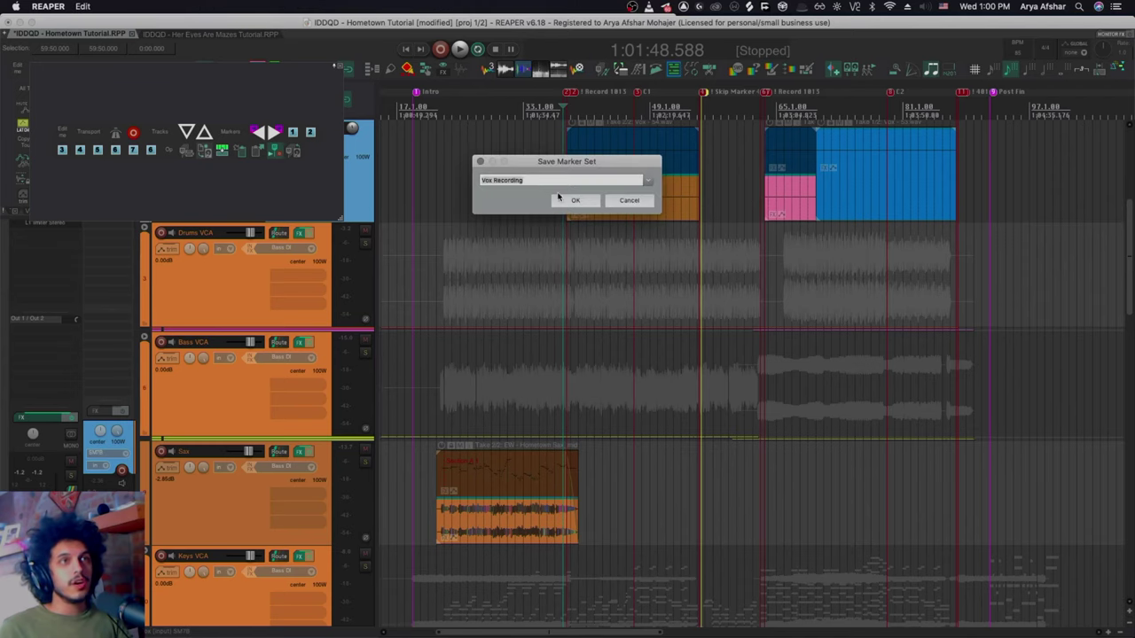
left_click(648, 181)
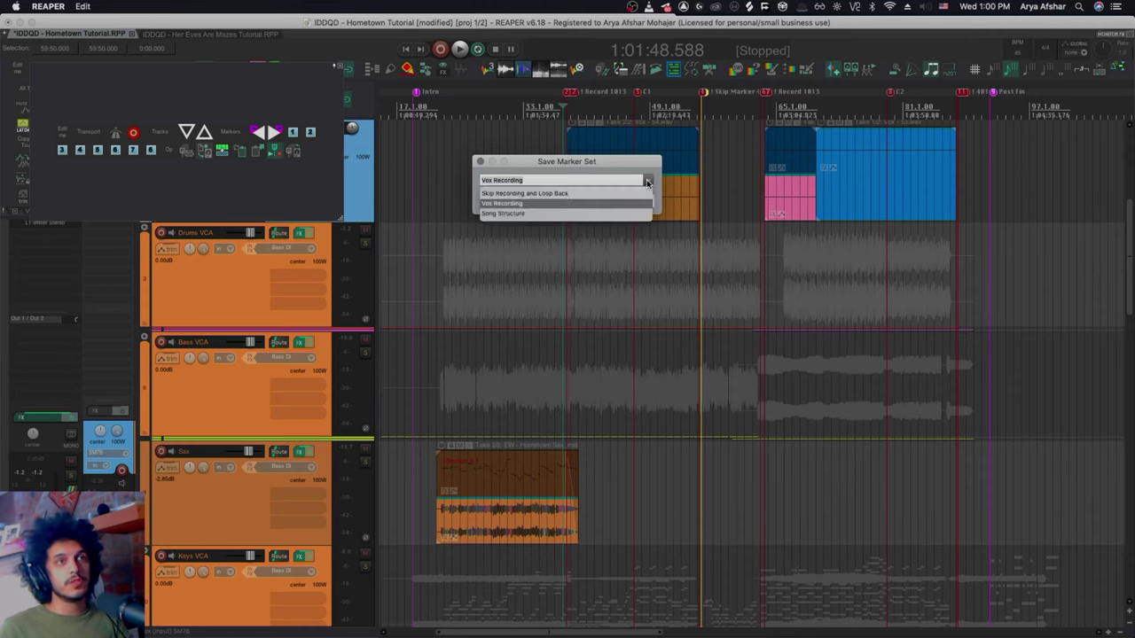
left_click(481, 162)
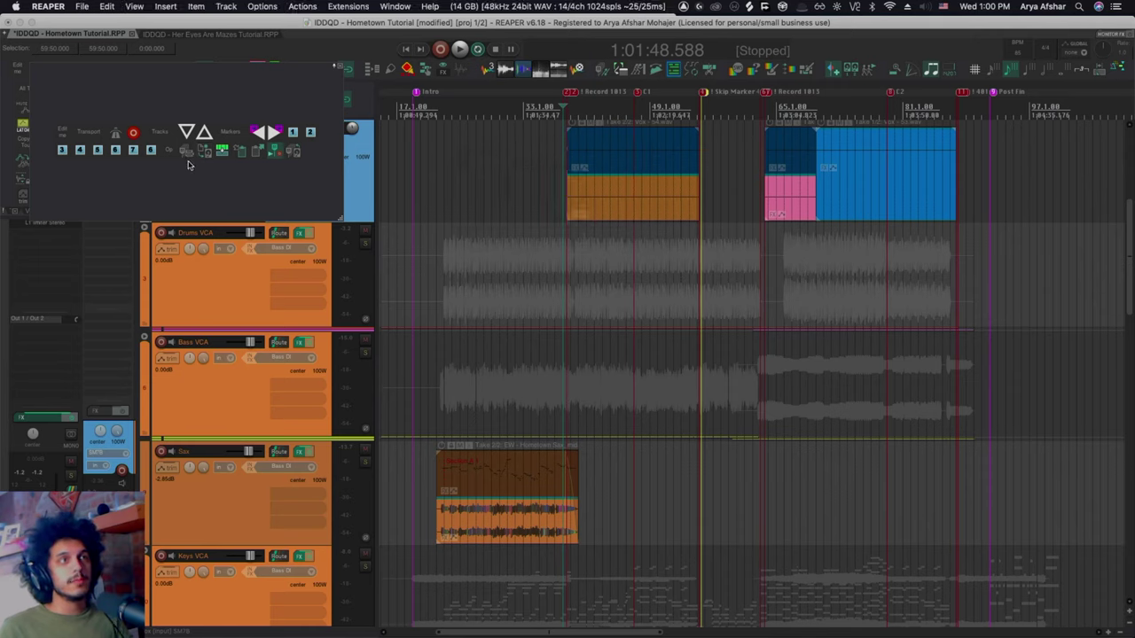
Load the Song Structure marker set, then the Skip Recording and Loop Back set.
left_click(295, 153)
left_click(759, 181)
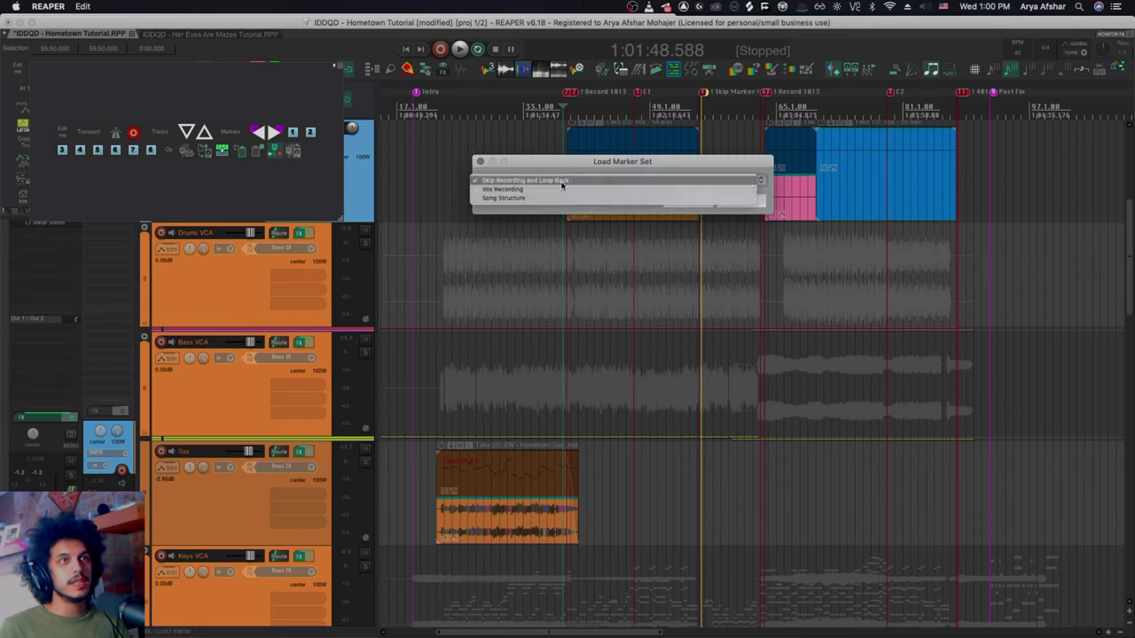
left_click(517, 199)
left_click(682, 204)
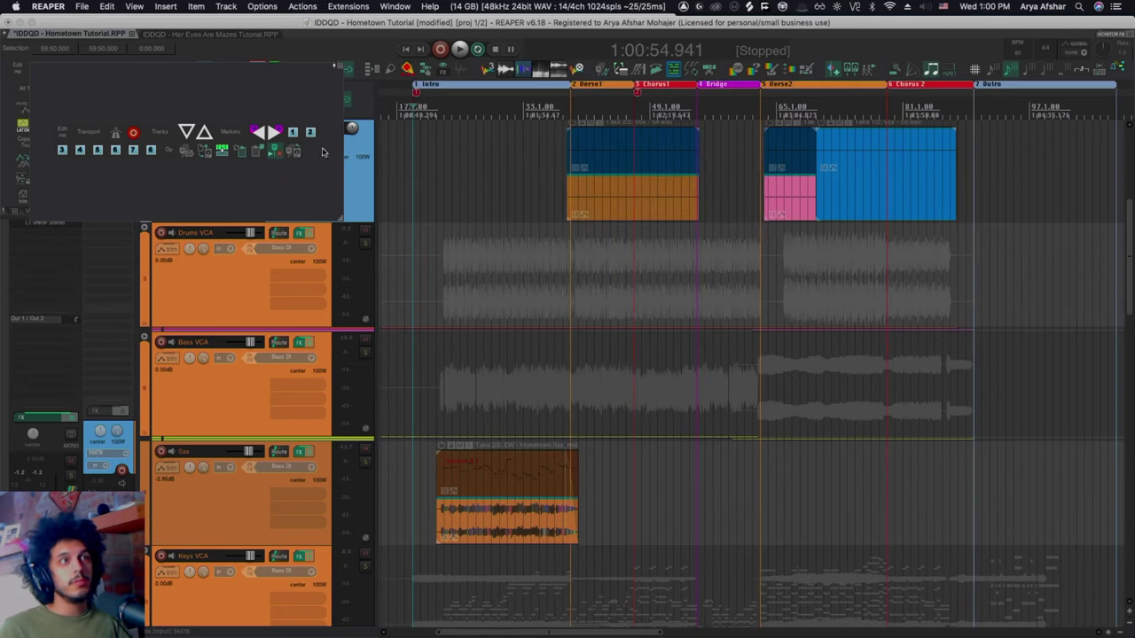
left_click(203, 153)
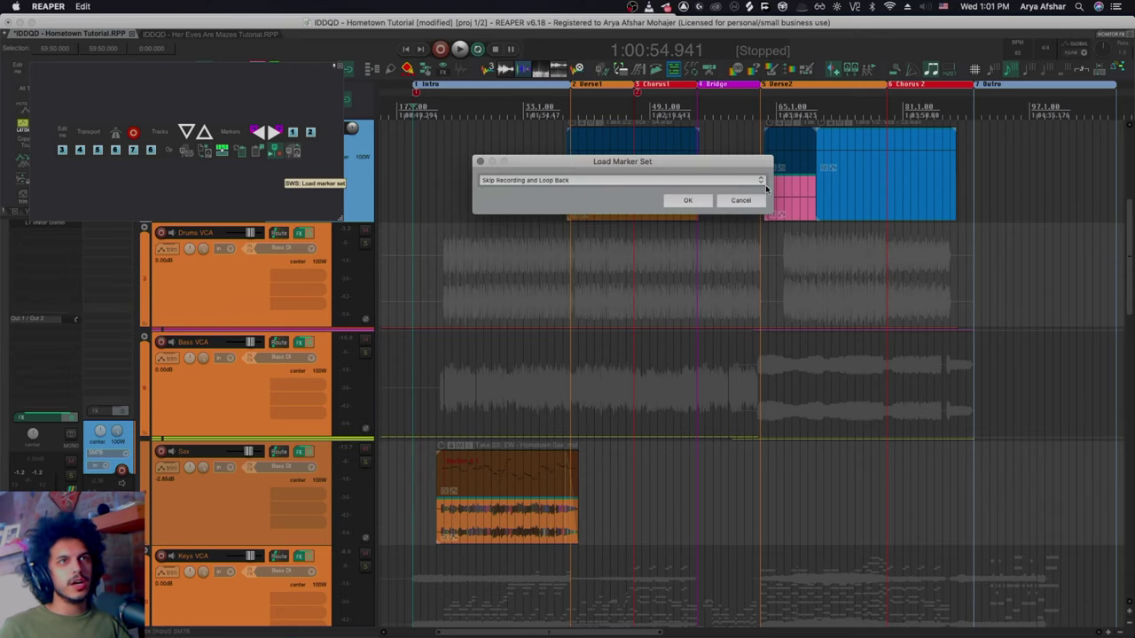
left_click(686, 206)
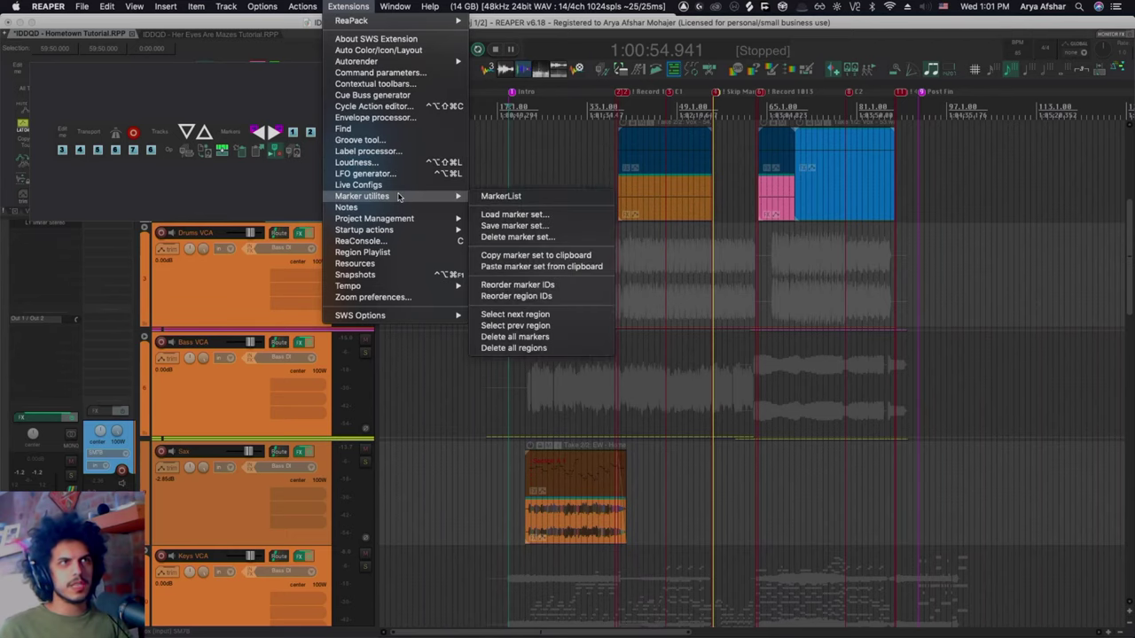
Copy the Hometown Tutorial marker set to the clipboard and switch to Her Eyes Are Mazes.
left_click(549, 257)
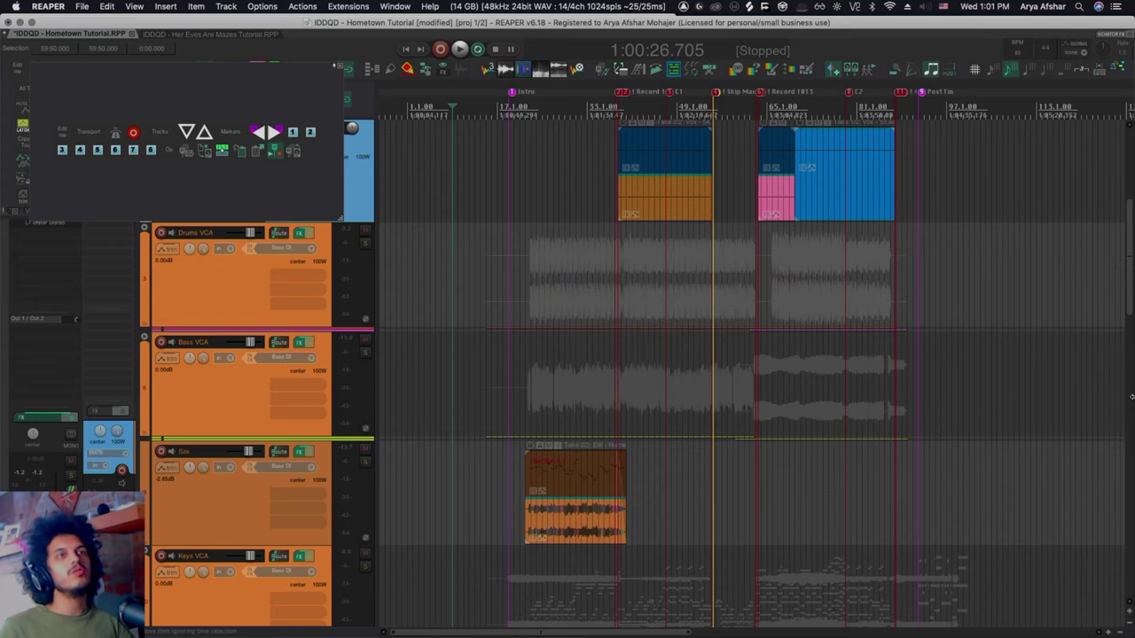
left_click(210, 34)
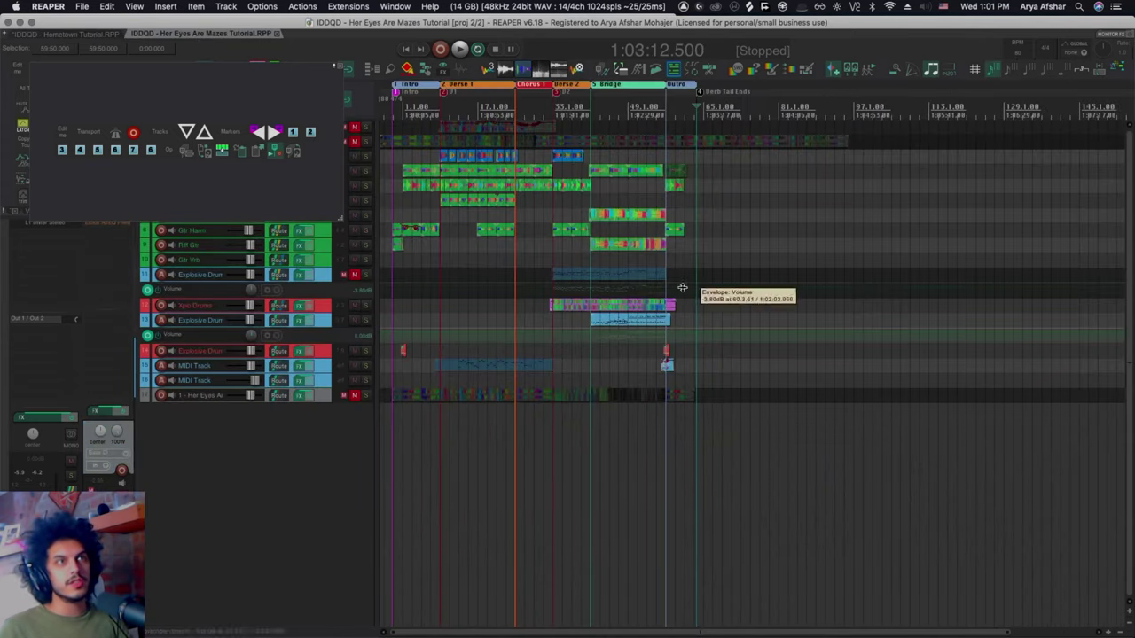
left_click_drag(209, 87, 311, 383)
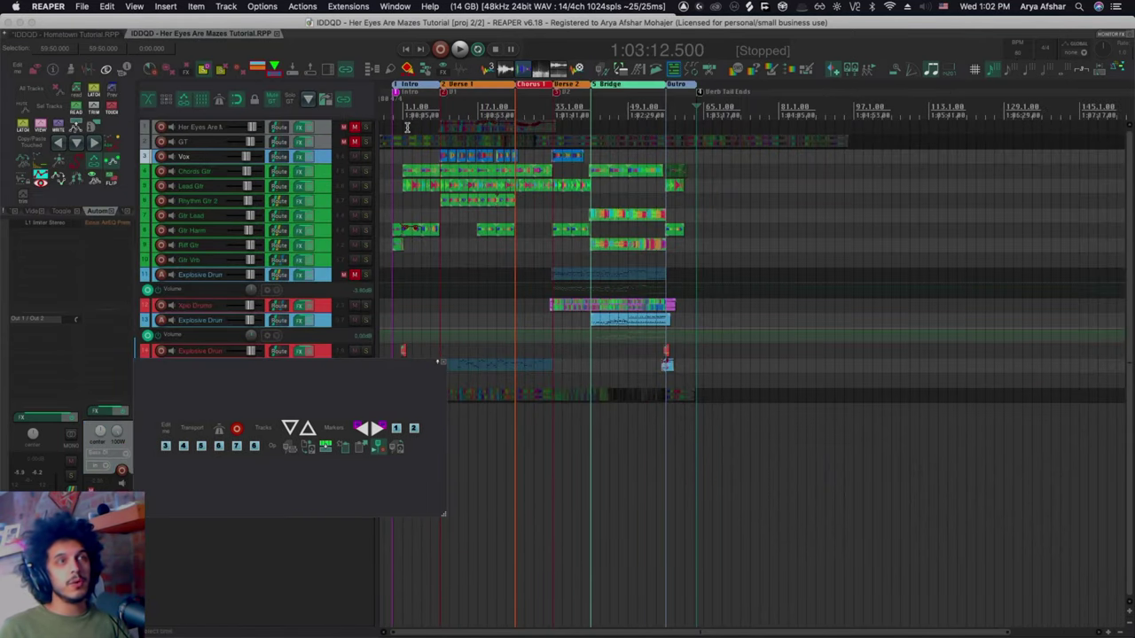
Save this project's markers as 'Song Stru', delete all markers and regions, then paste the copied set.
left_click(310, 448)
type("Song Stru")
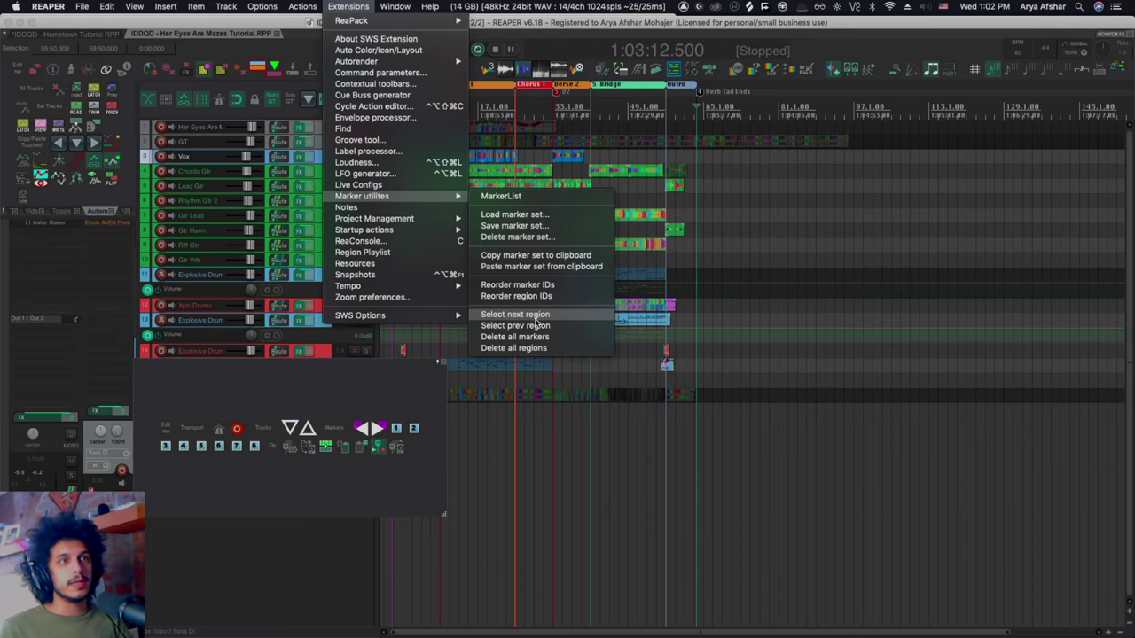
left_click(538, 338)
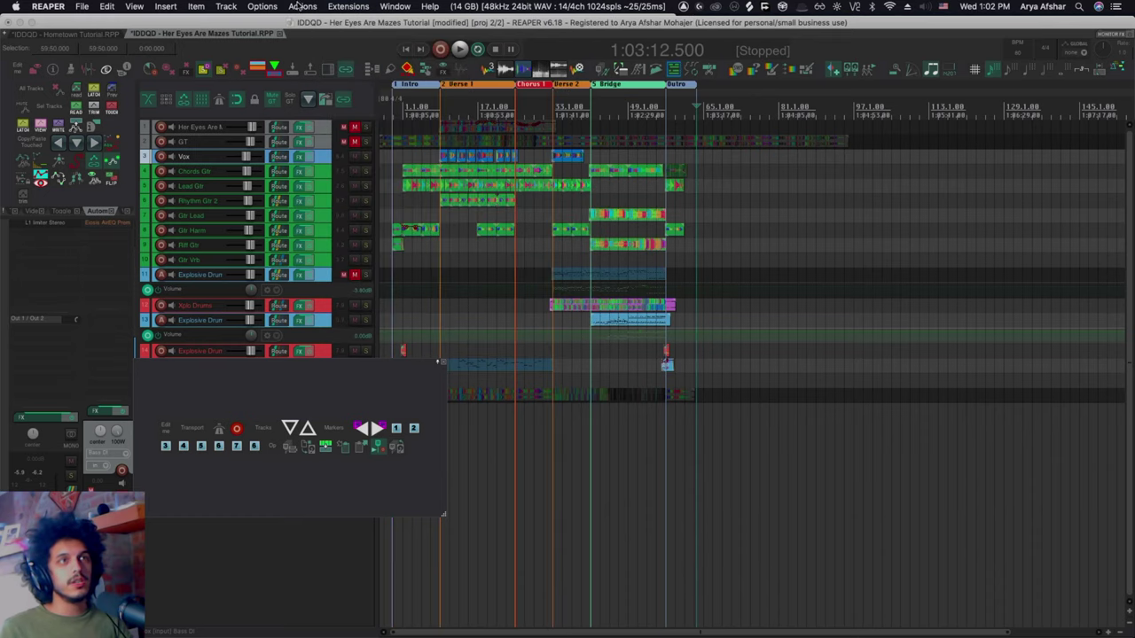
left_click(348, 6)
left_click(538, 348)
left_click(429, 7)
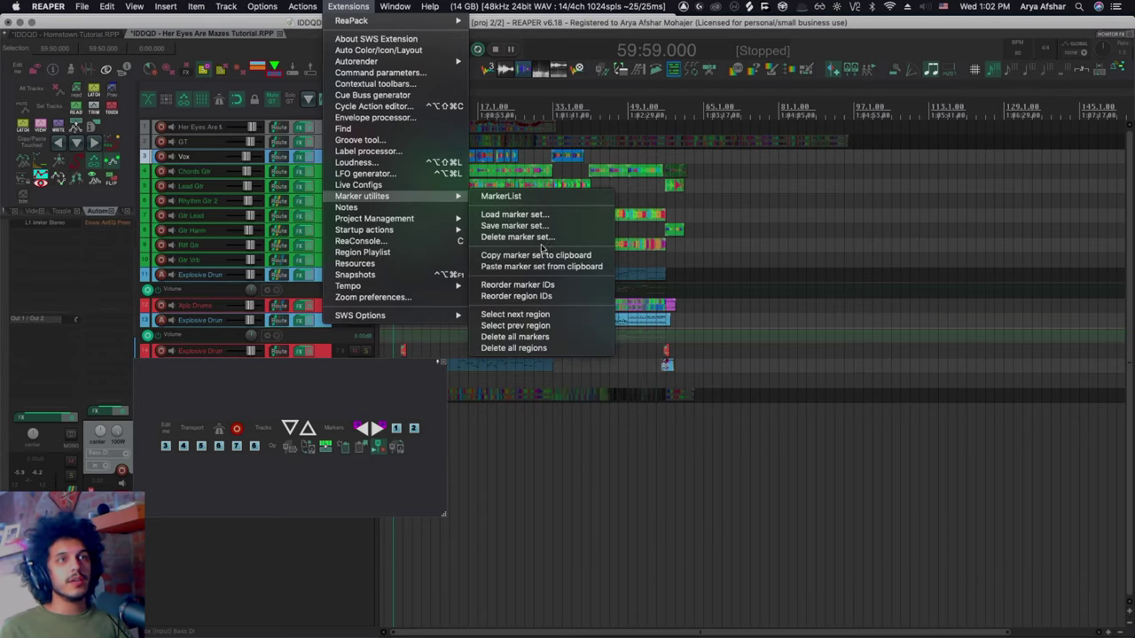
left_click(543, 266)
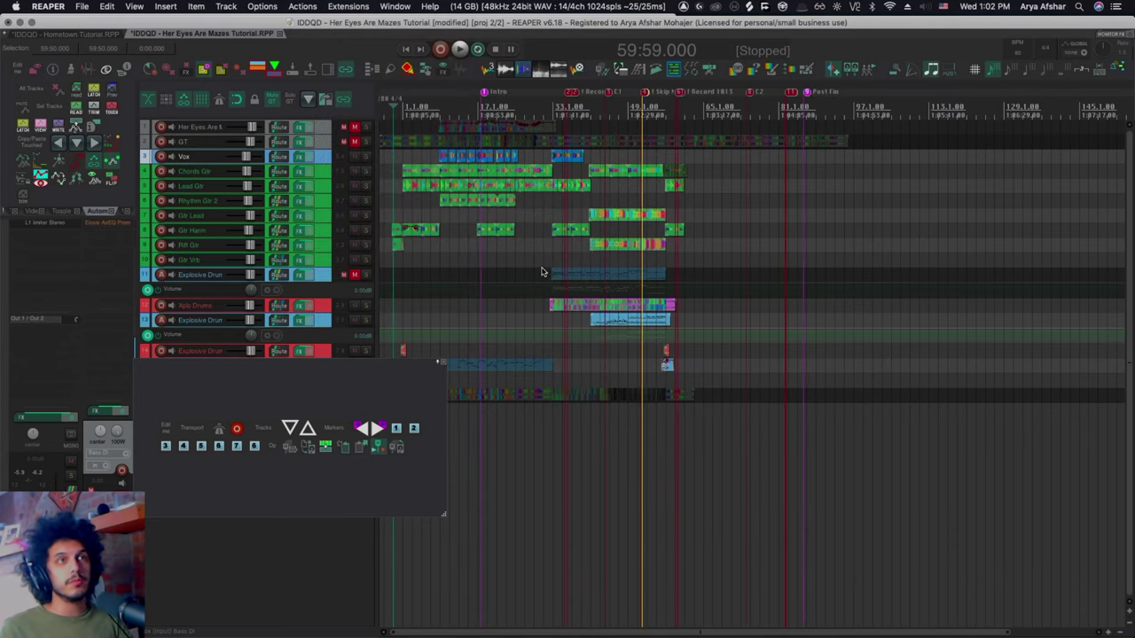
Save the current markers as the Vox Recording marker set.
scroll(451, 172, "up", 1)
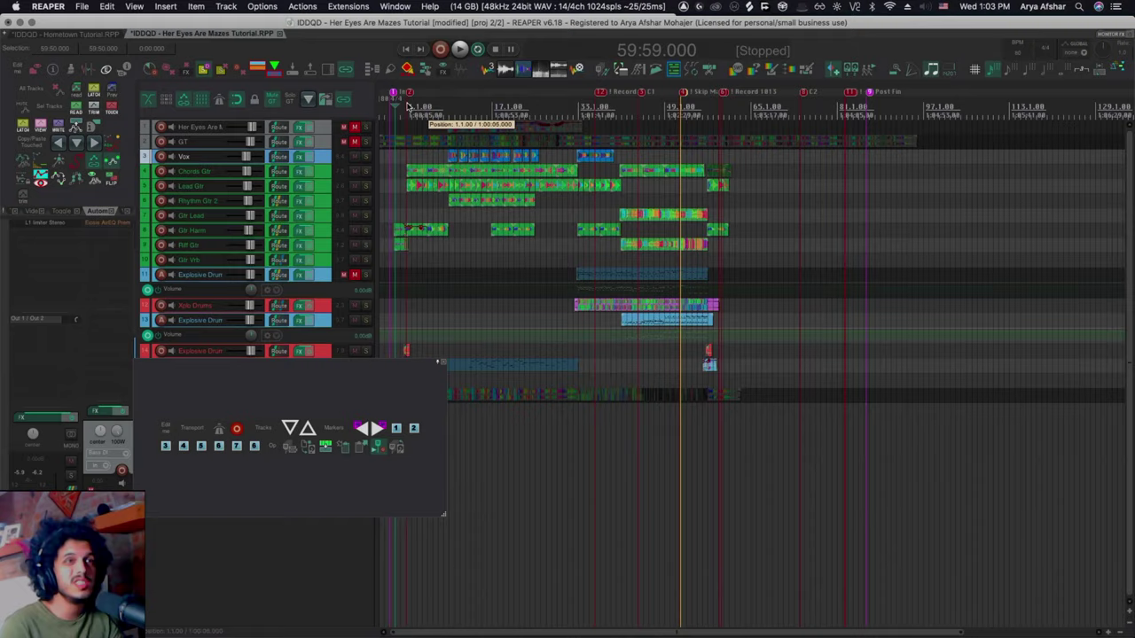
scroll(450, 173, "up", 2)
scroll(451, 173, "up", 2)
scroll(937, 94, "up", 2)
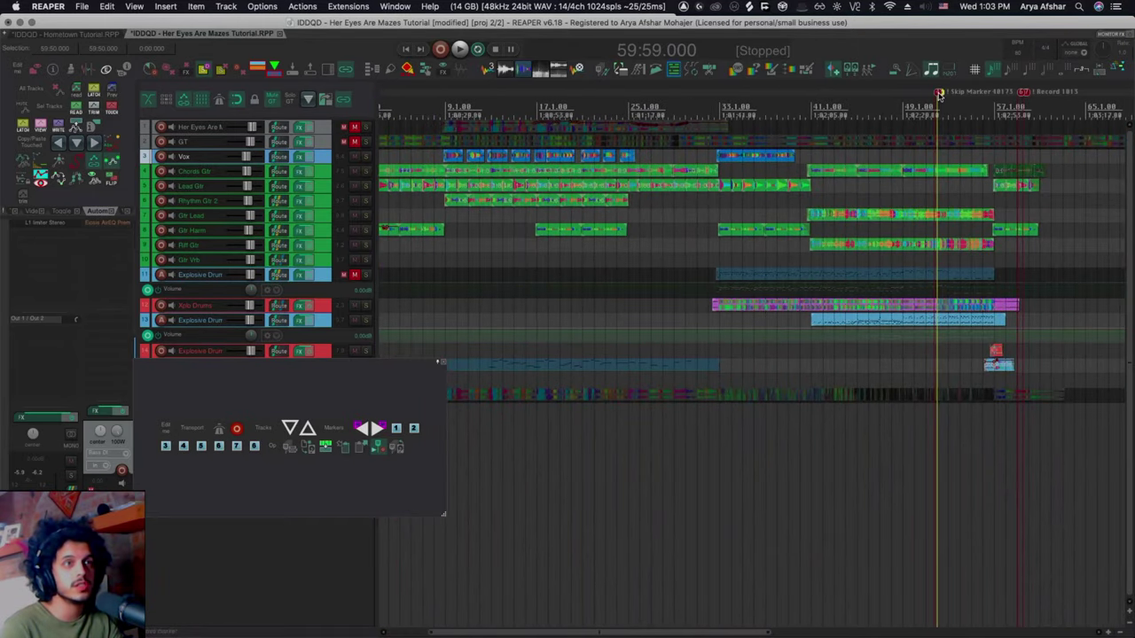
left_click_drag(937, 94, 643, 92)
scroll(620, 164, "up", 2)
scroll(674, 142, "right", 3)
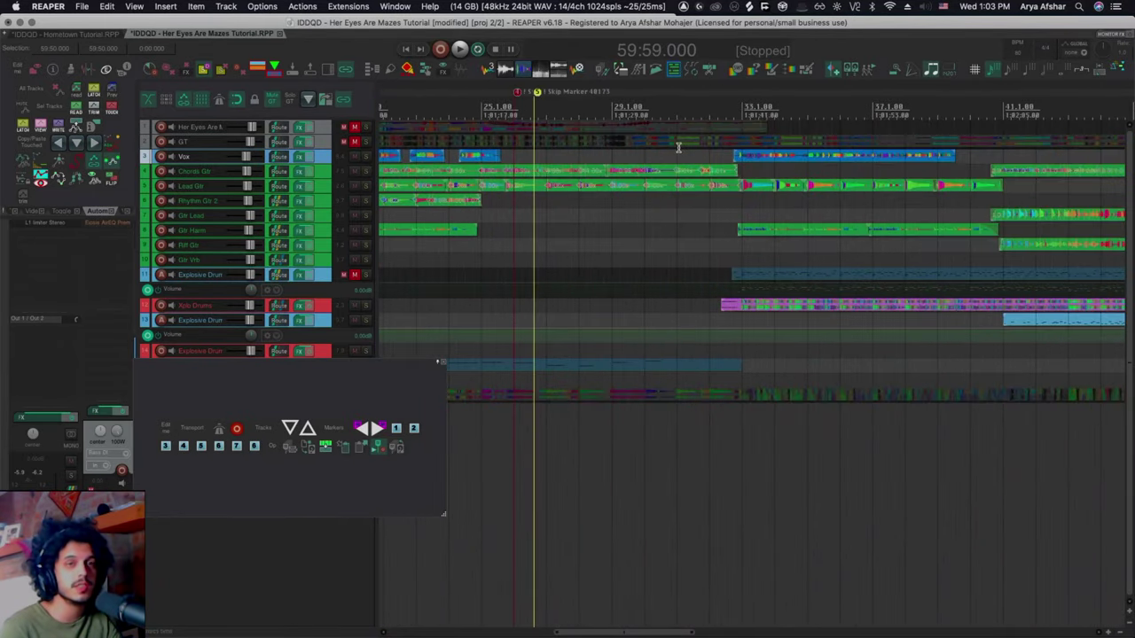
scroll(724, 120, "right", 1)
scroll(725, 124, "right", 1)
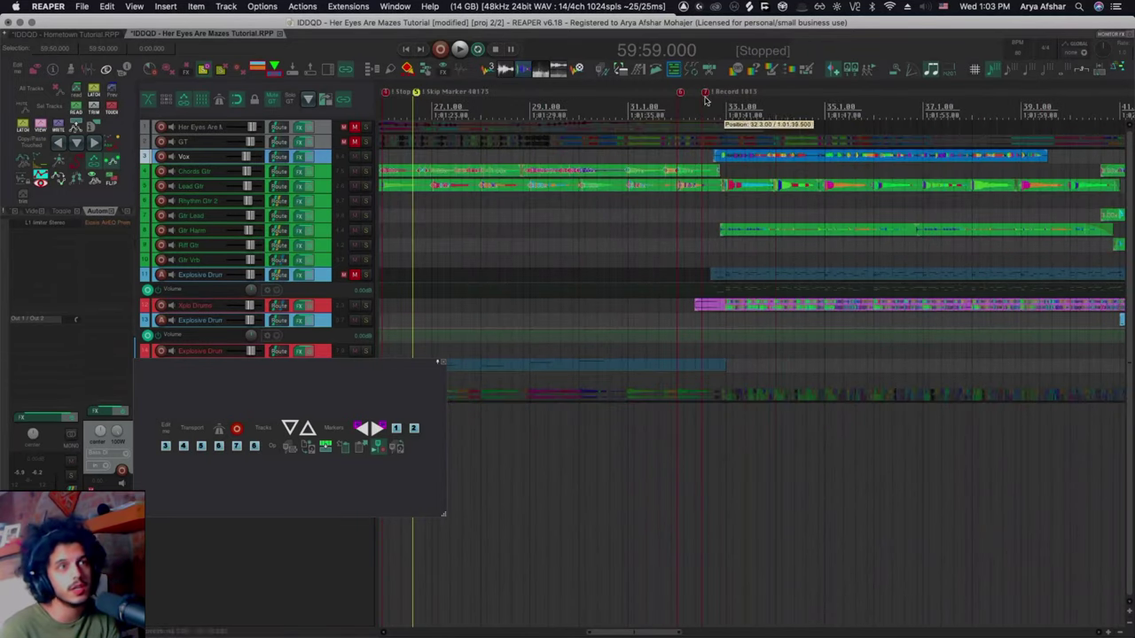
scroll(727, 131, "right", 3)
scroll(730, 138, "right", 2)
scroll(735, 146, "down", 4)
scroll(745, 155, "left", 1)
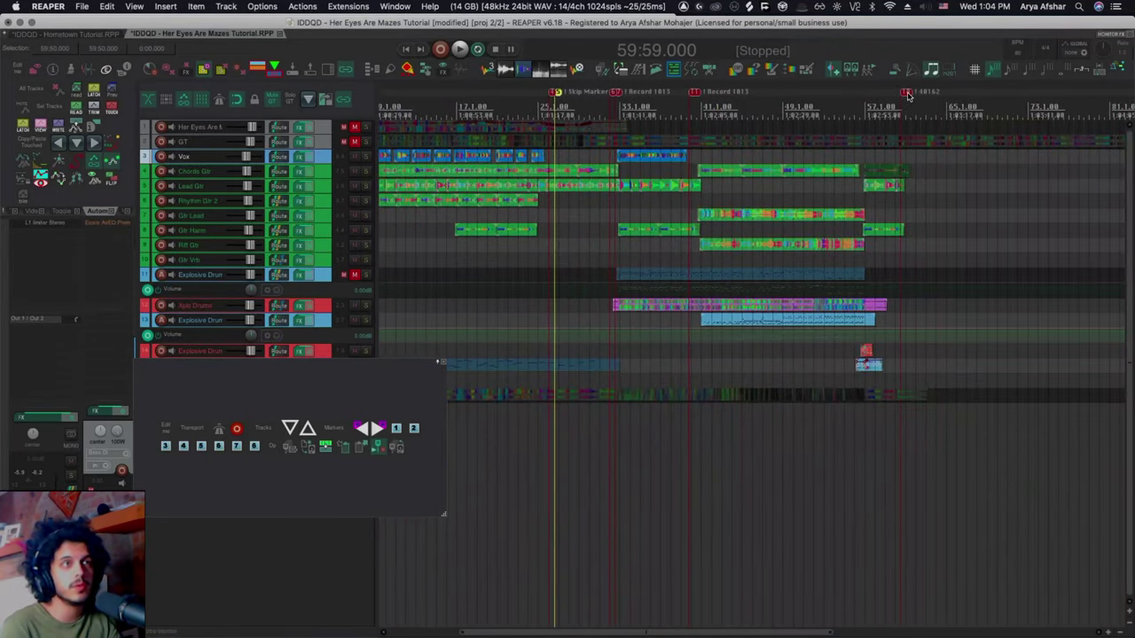
scroll(758, 169, "left", 1)
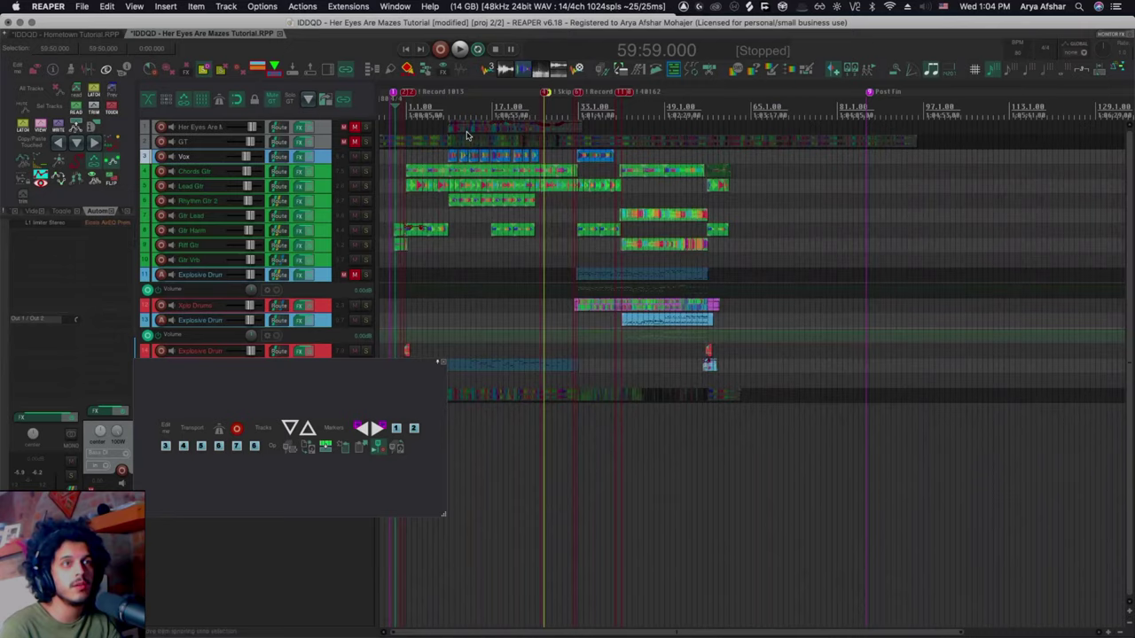
left_click(305, 450)
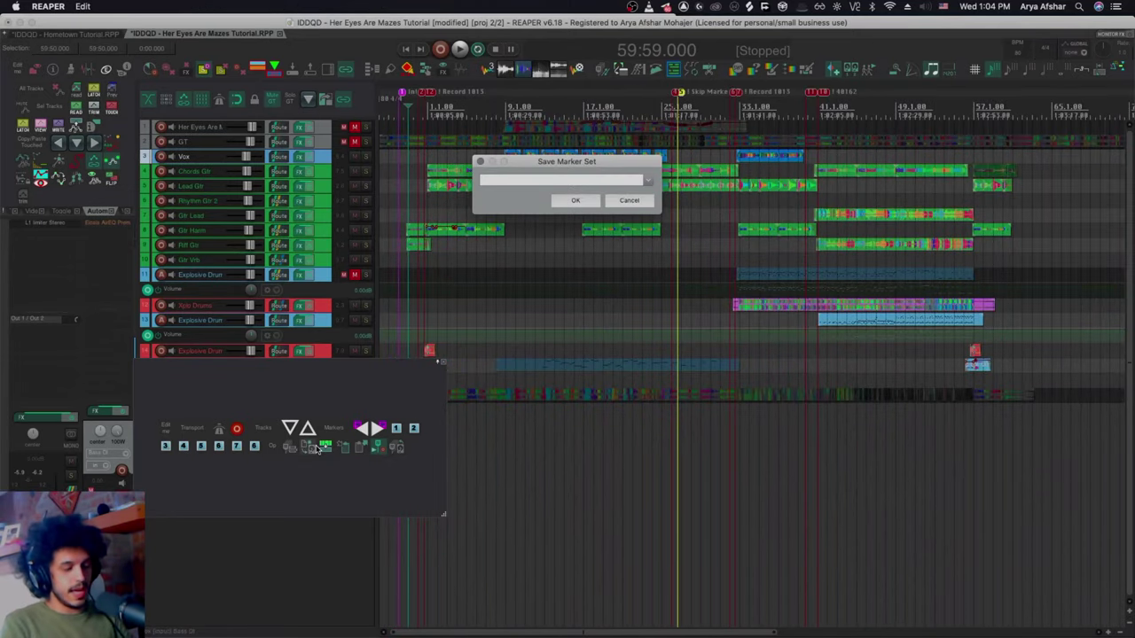
type("Vox")
type("d")
key("Return")
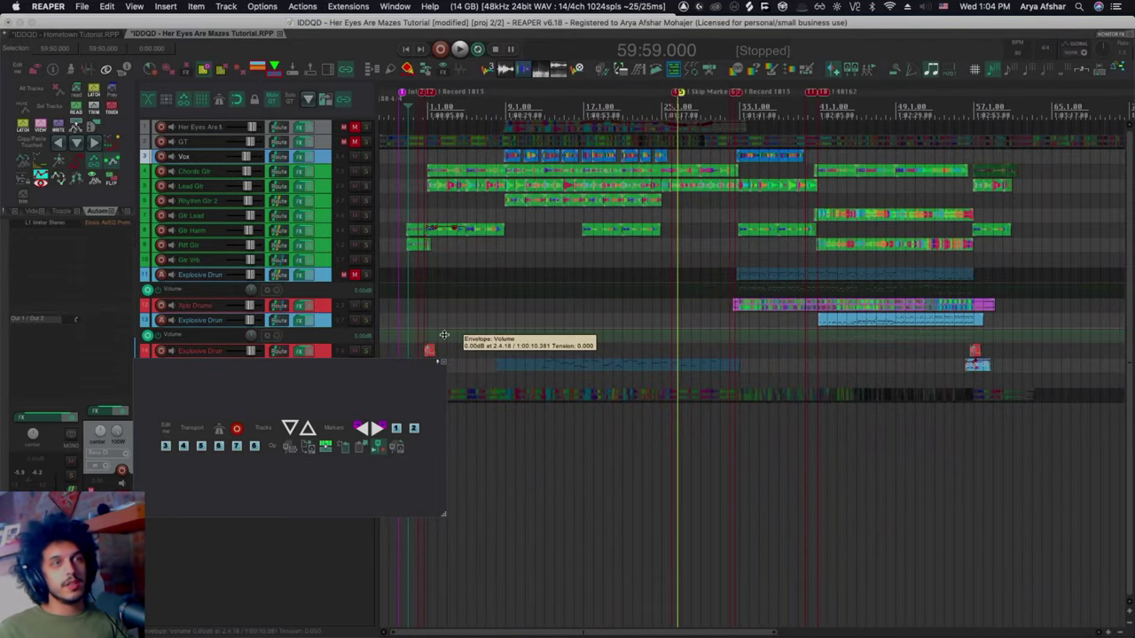
Load the Song Structure marker set into the project.
left_click(395, 450)
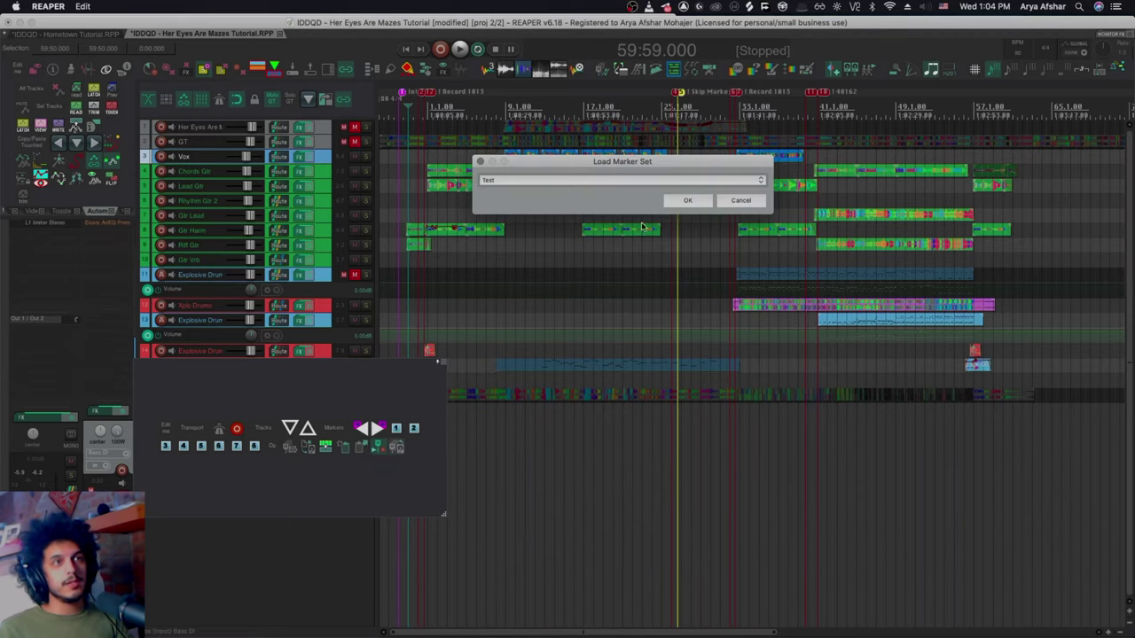
left_click(759, 180)
left_click(749, 190)
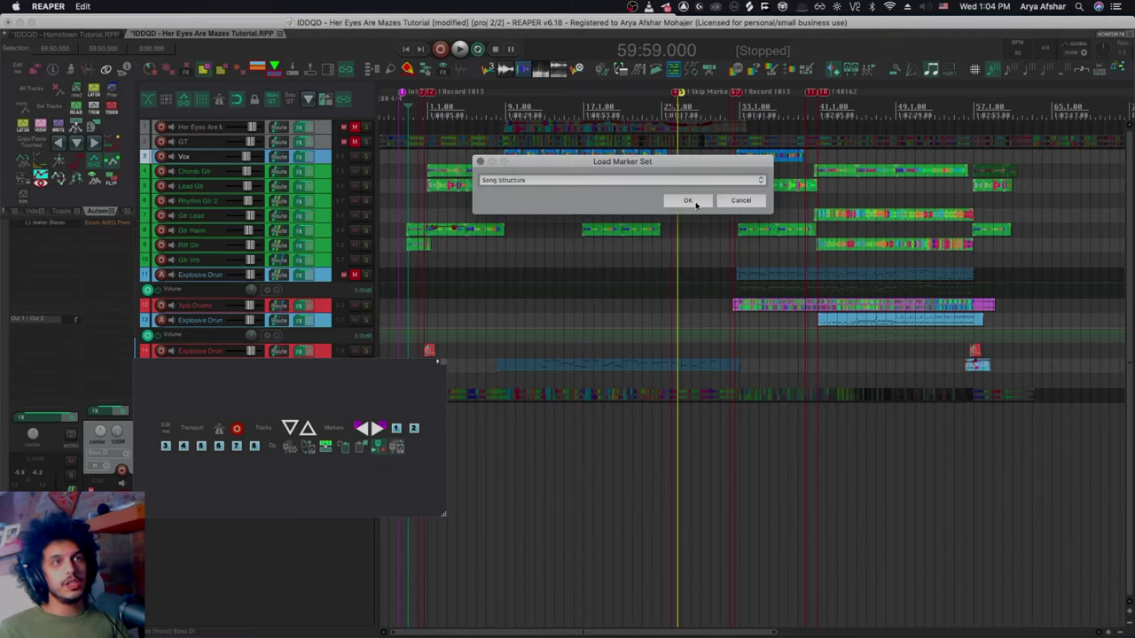
left_click(690, 200)
Load the Vox Recording marker set back onto the ruler.
left_click(396, 448)
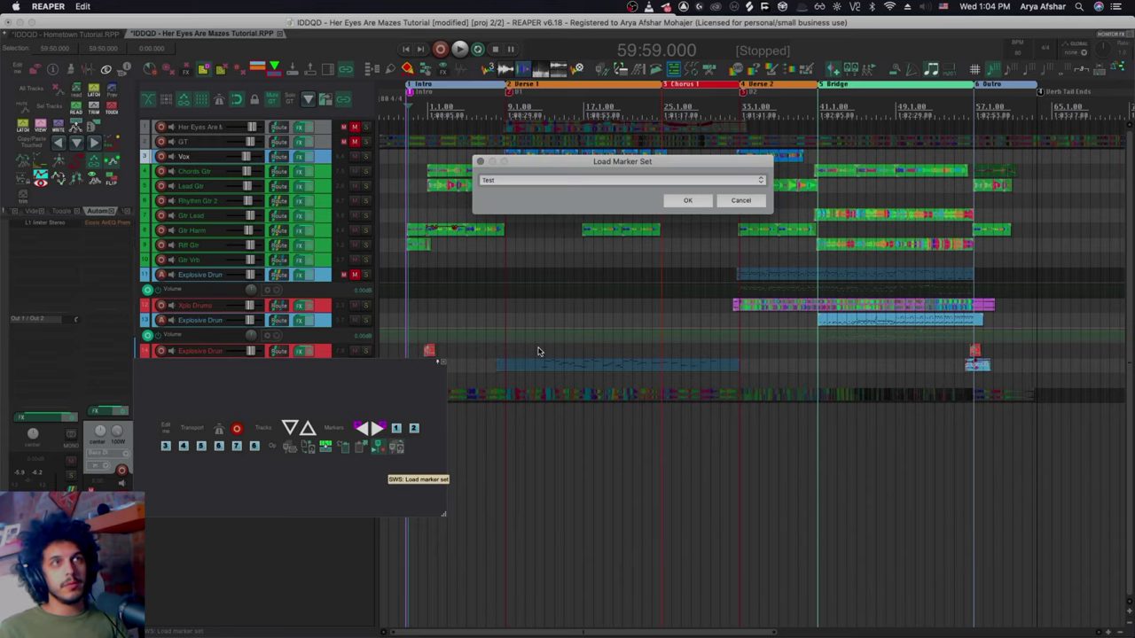
left_click(755, 180)
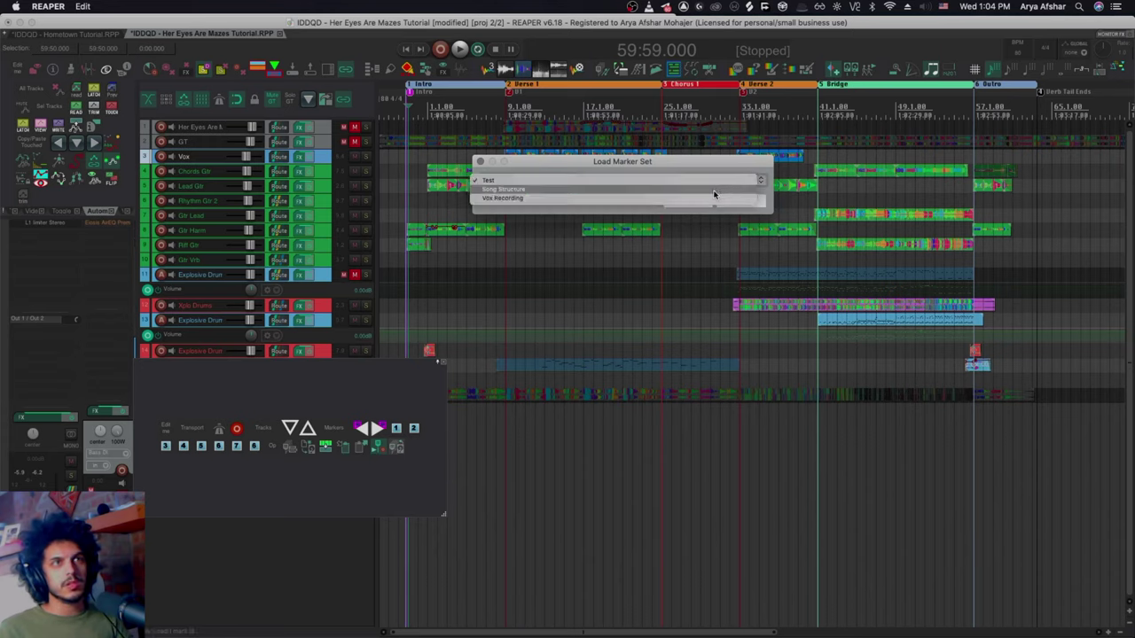
left_click(711, 197)
left_click(688, 201)
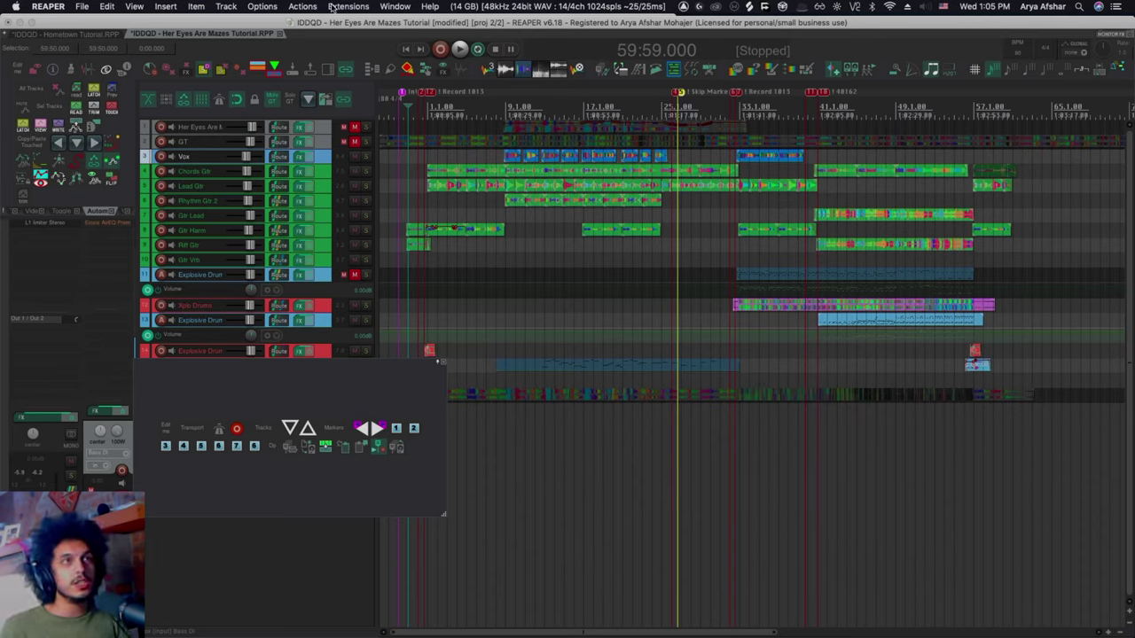
After browsing the marker utilities, insert a Toggle Metronome action marker from the toolbar.
left_click(271, 7)
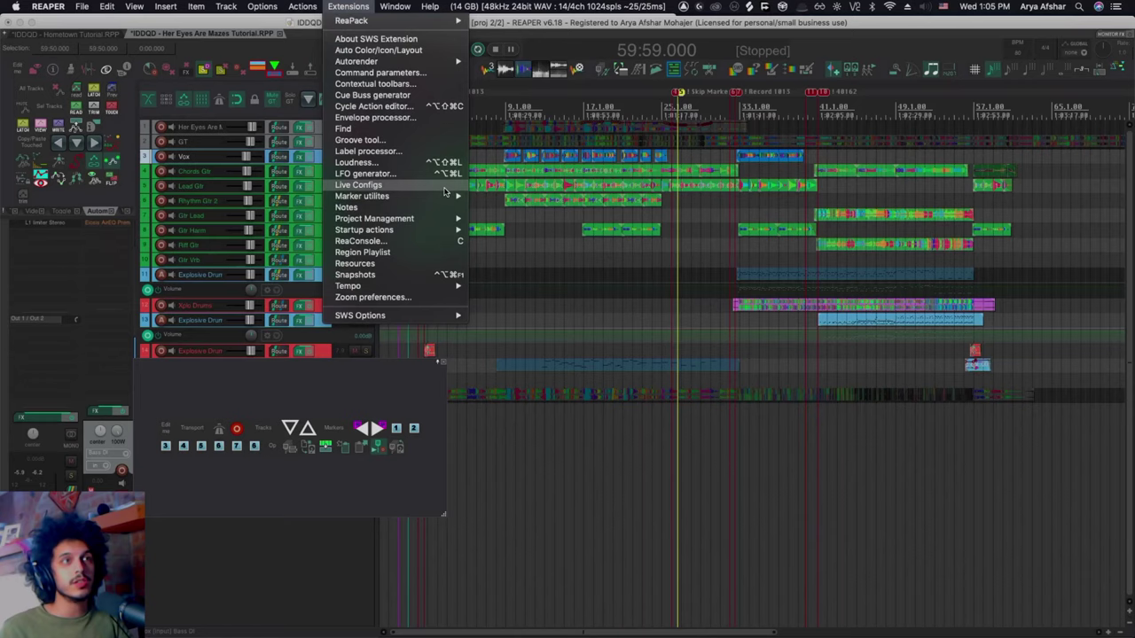
mouse_move(364, 196)
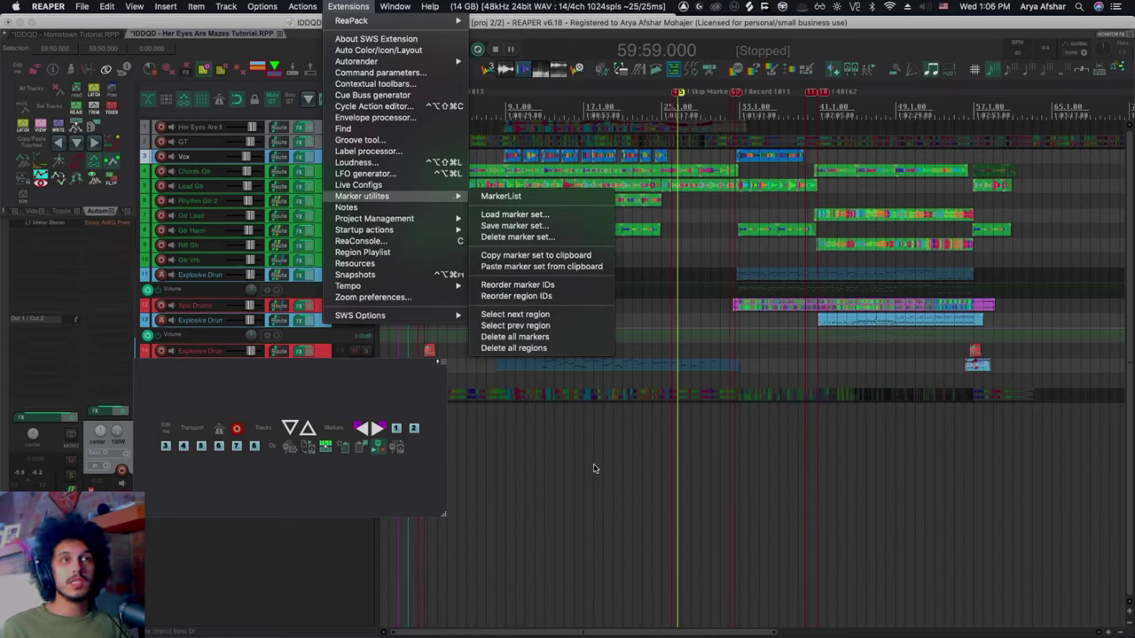
left_click(577, 553)
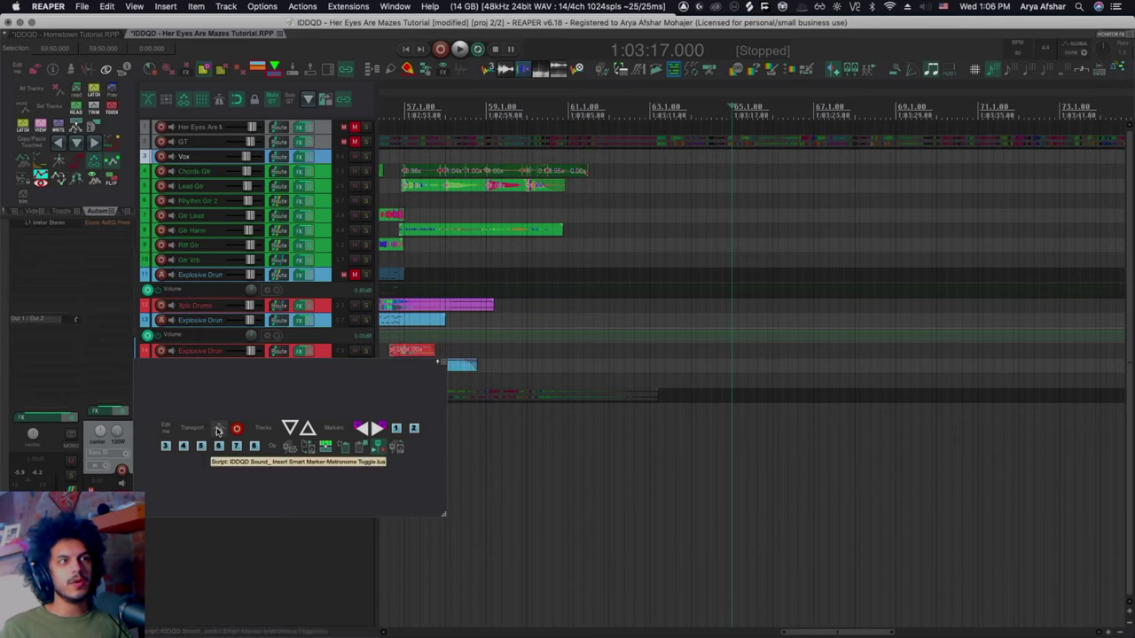
left_click(219, 430)
Play from just before the Toggle Metronome marker, then stop playback.
left_click(683, 157)
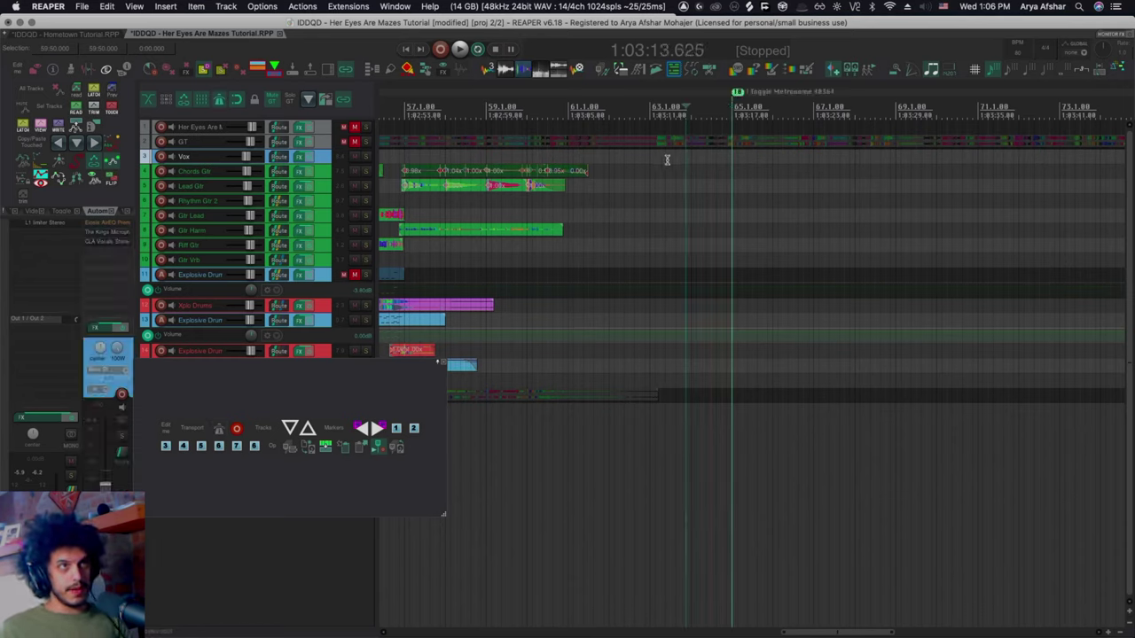
left_click(645, 161)
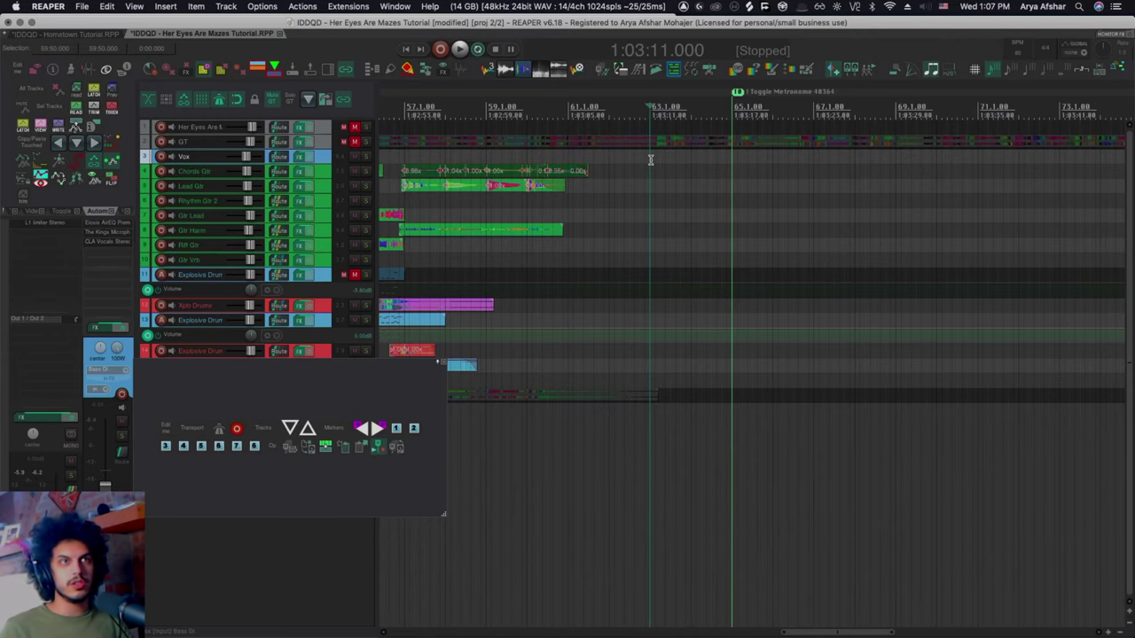
key("space")
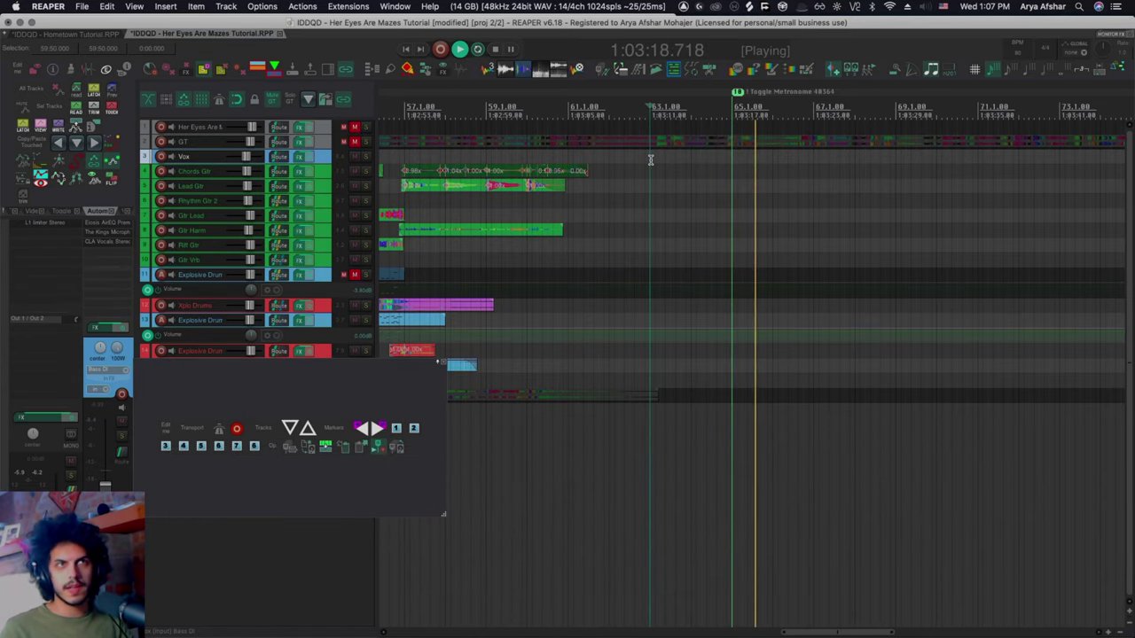
key("space")
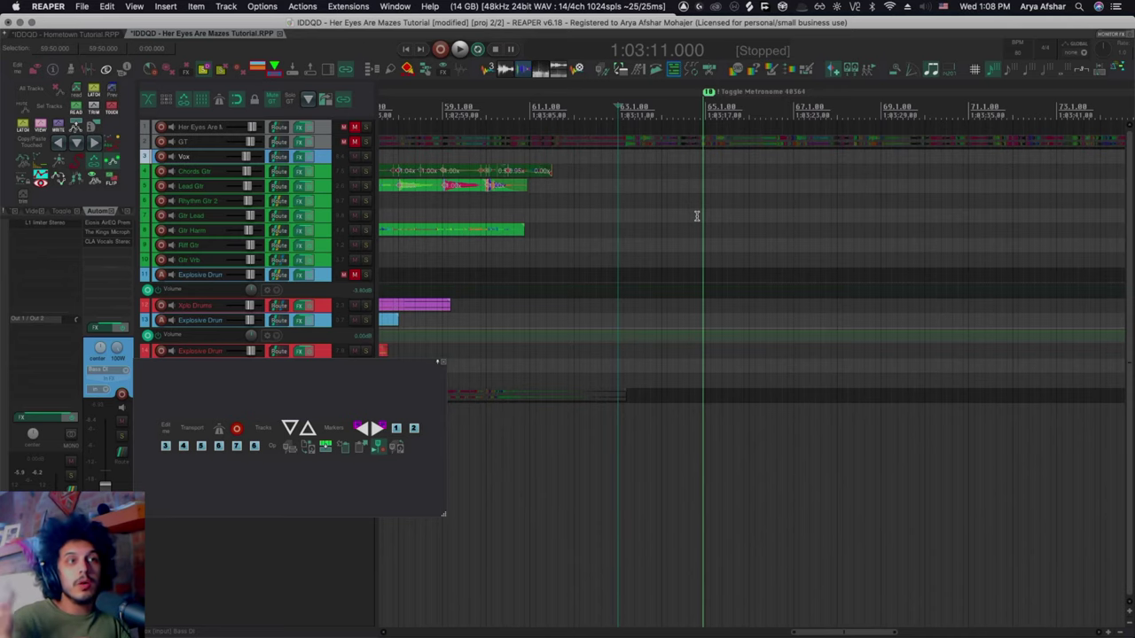
Insert Record action markers at bars 66, 68 and 70, nudging marker 11 slightly left.
left_click(754, 215)
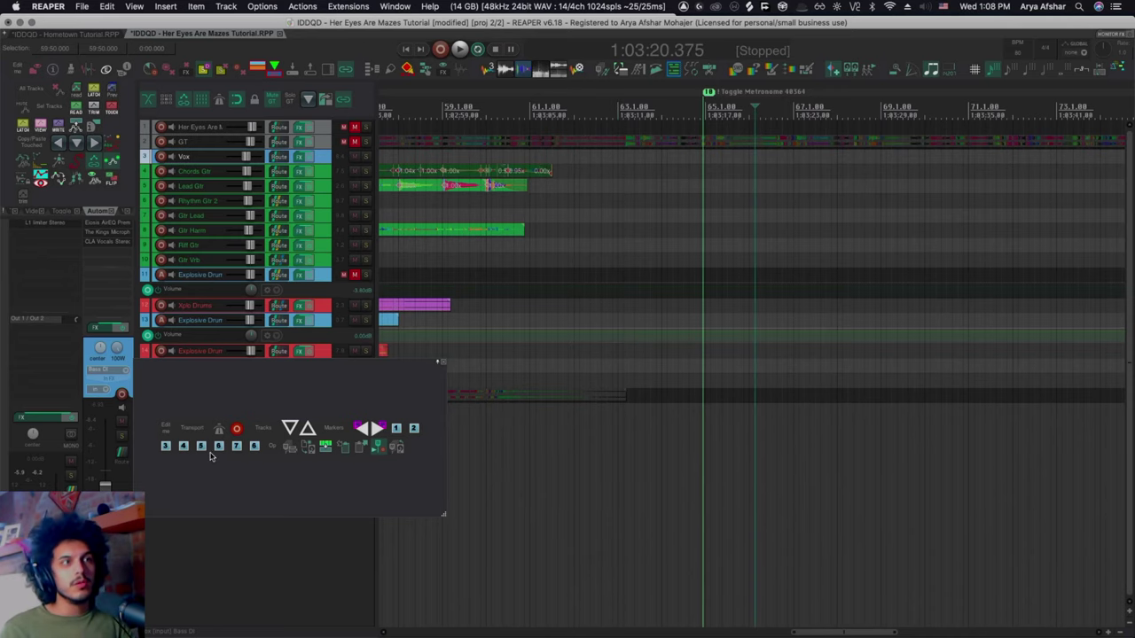
left_click(235, 428)
scroll(764, 164, "up", 3)
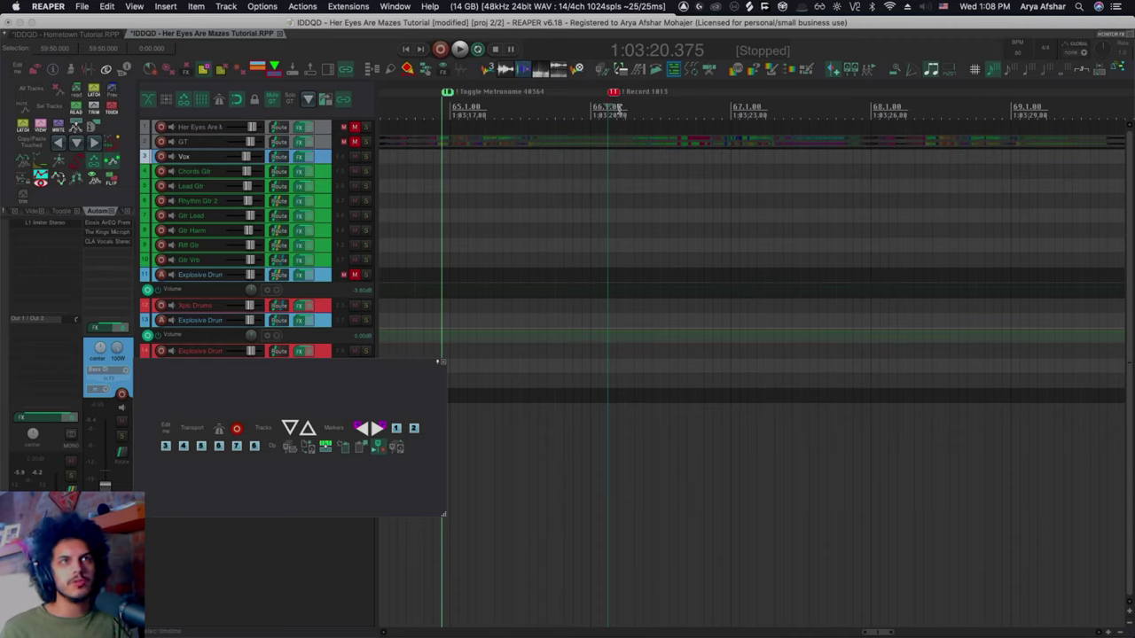
left_click_drag(618, 106, 612, 101)
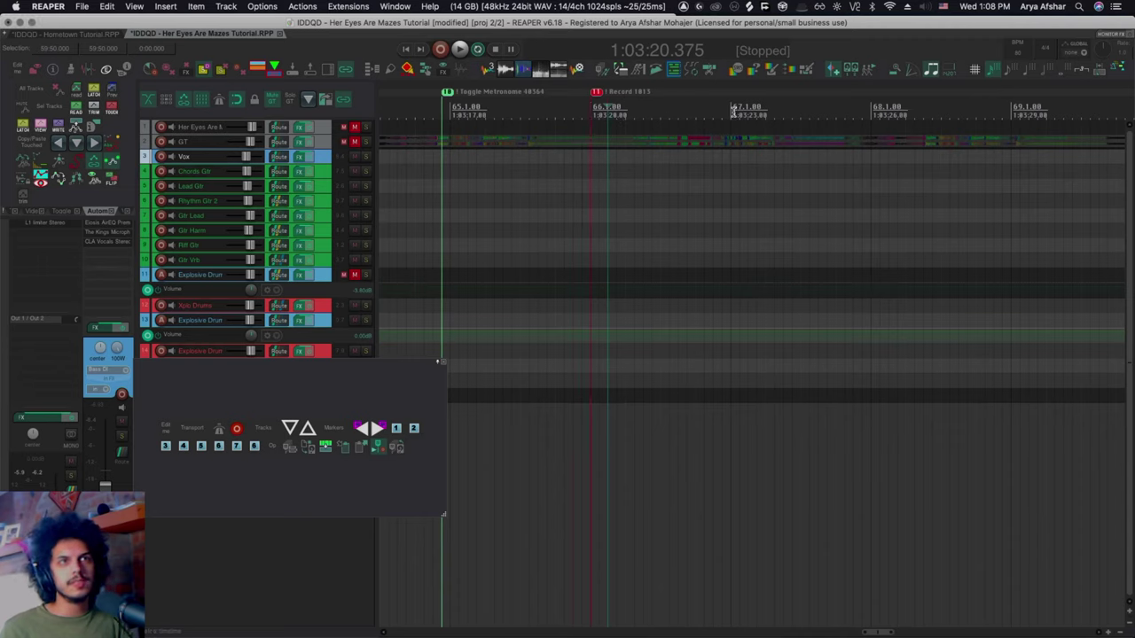
left_click(869, 108)
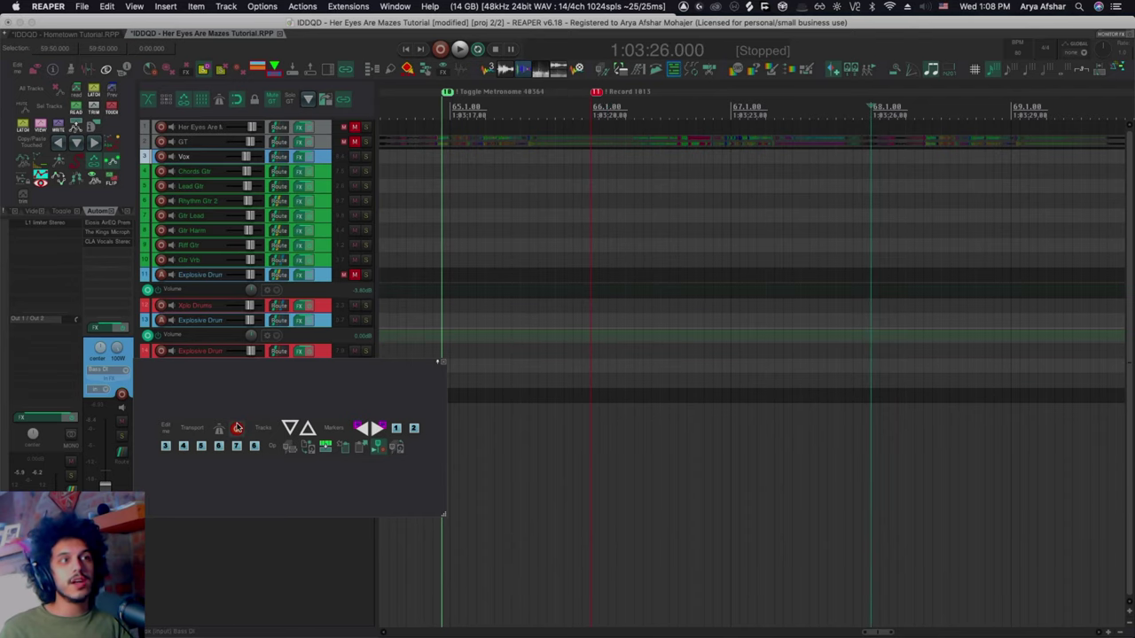
scroll(688, 278, "right", 3)
left_click(973, 107)
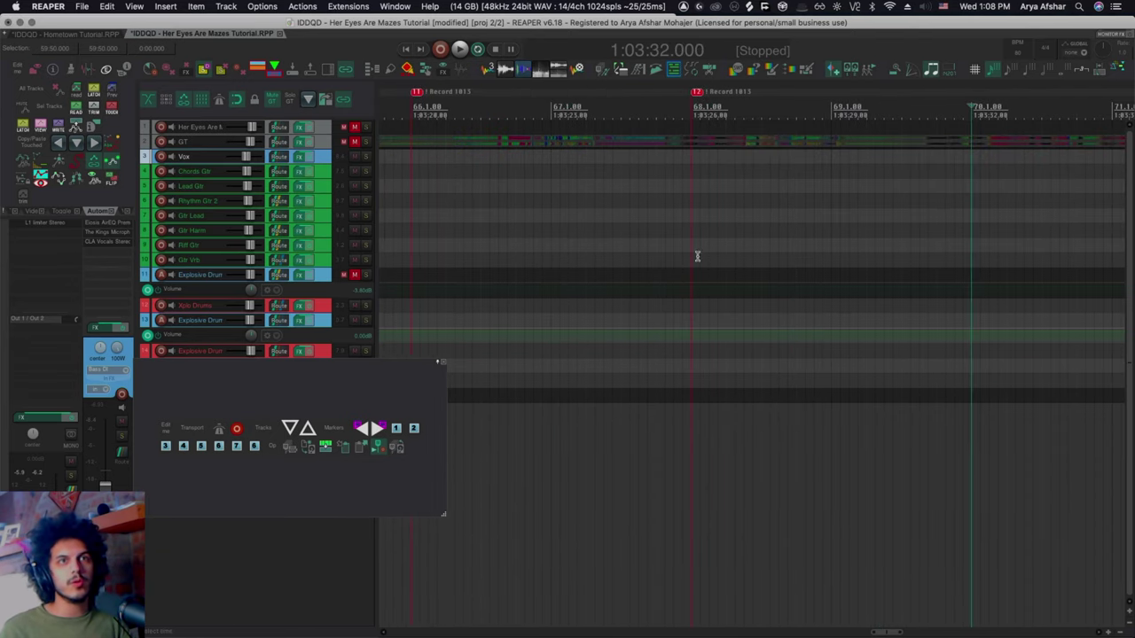
left_click(237, 428)
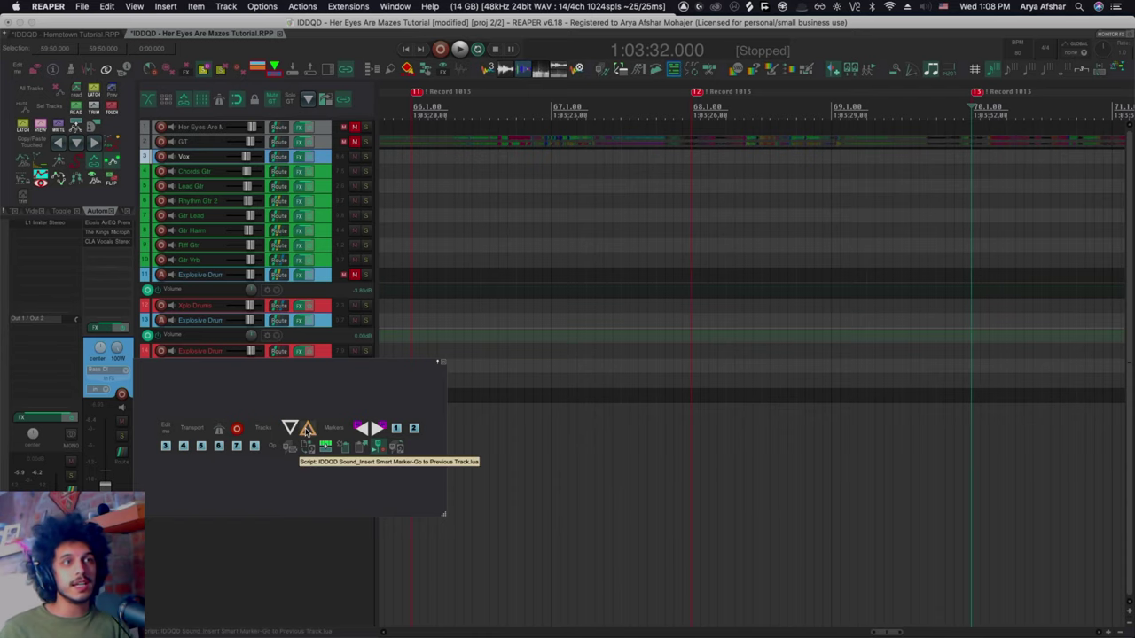
scroll(773, 250, "right", 3)
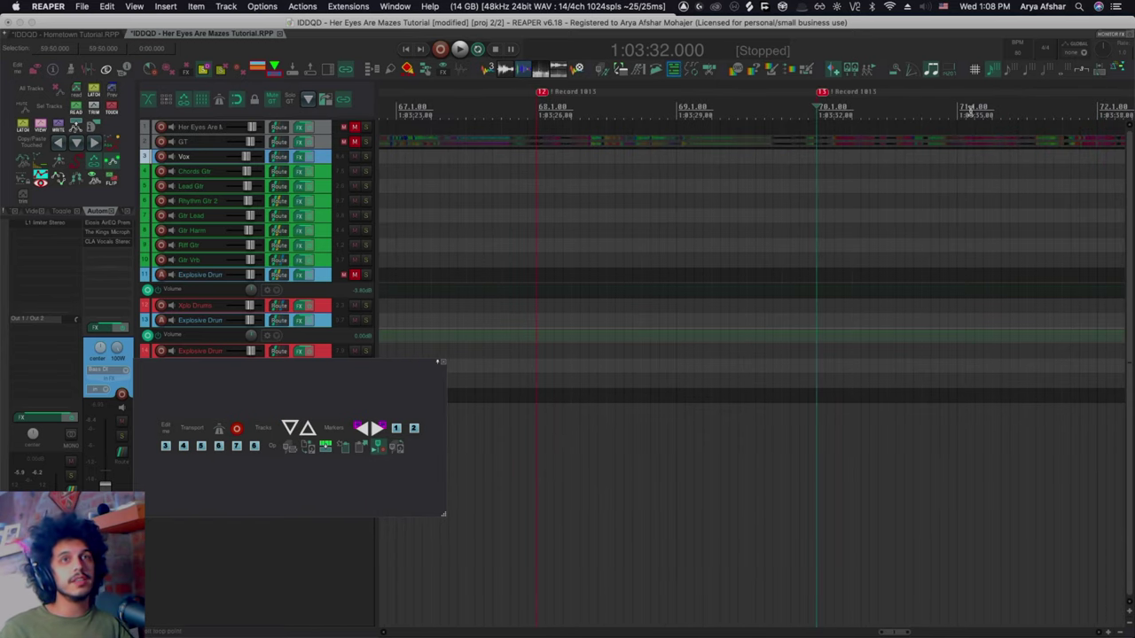
Add Go To Previous Track and Jump to Previous Marker action markers, then test the jump back.
left_click(956, 112)
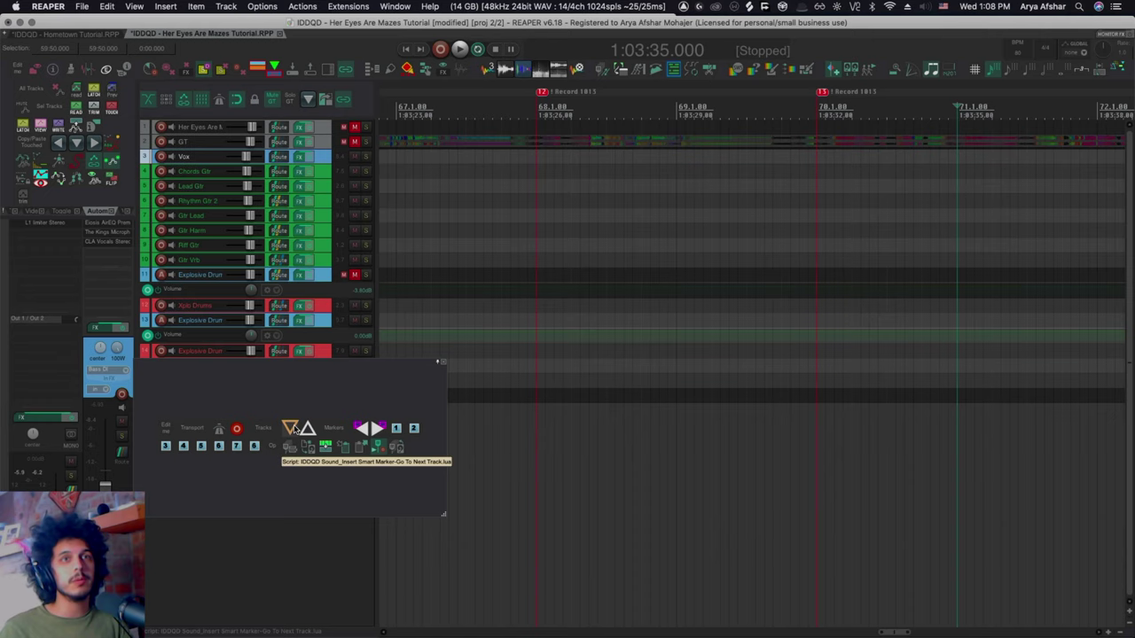
scroll(809, 356, "right", 2)
scroll(808, 356, "right", 3)
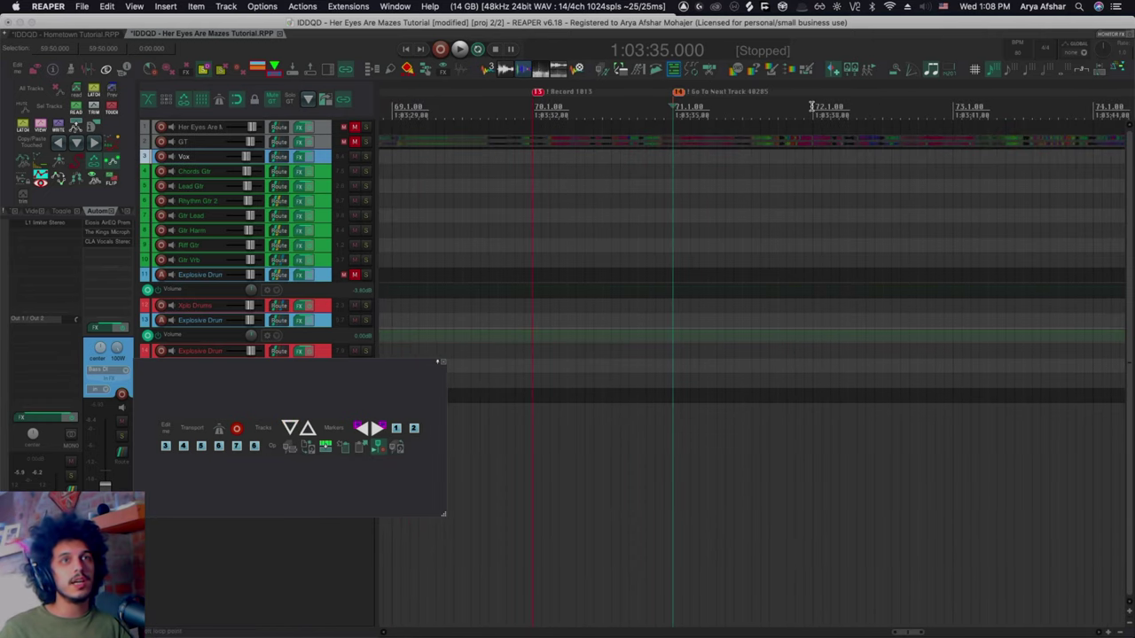
left_click(811, 108)
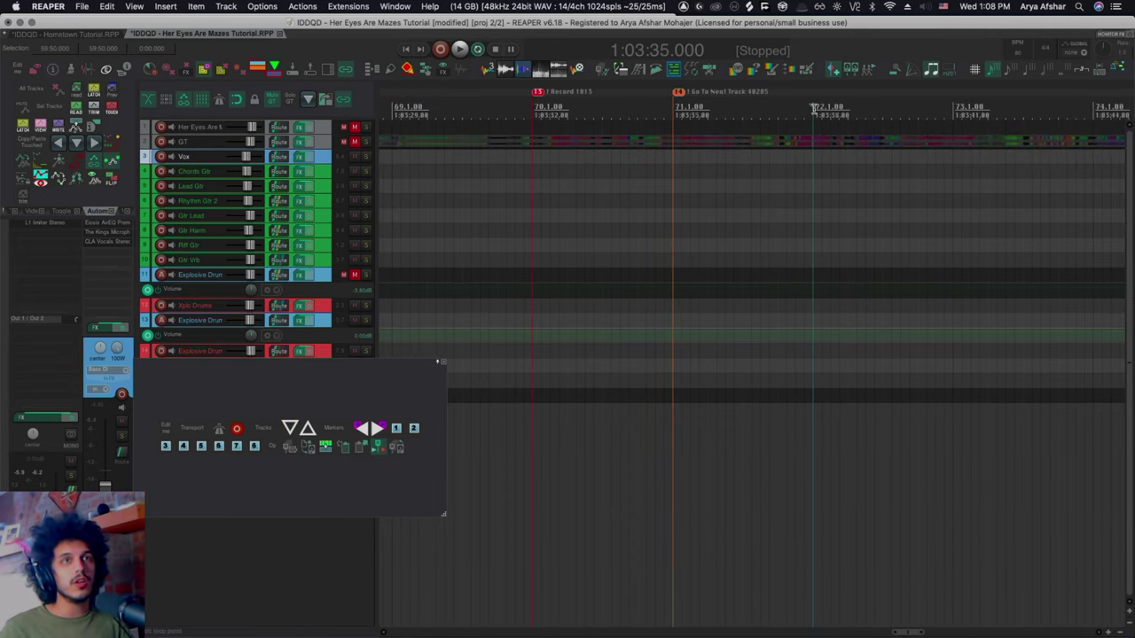
left_click(308, 429)
scroll(747, 195, "right", 2)
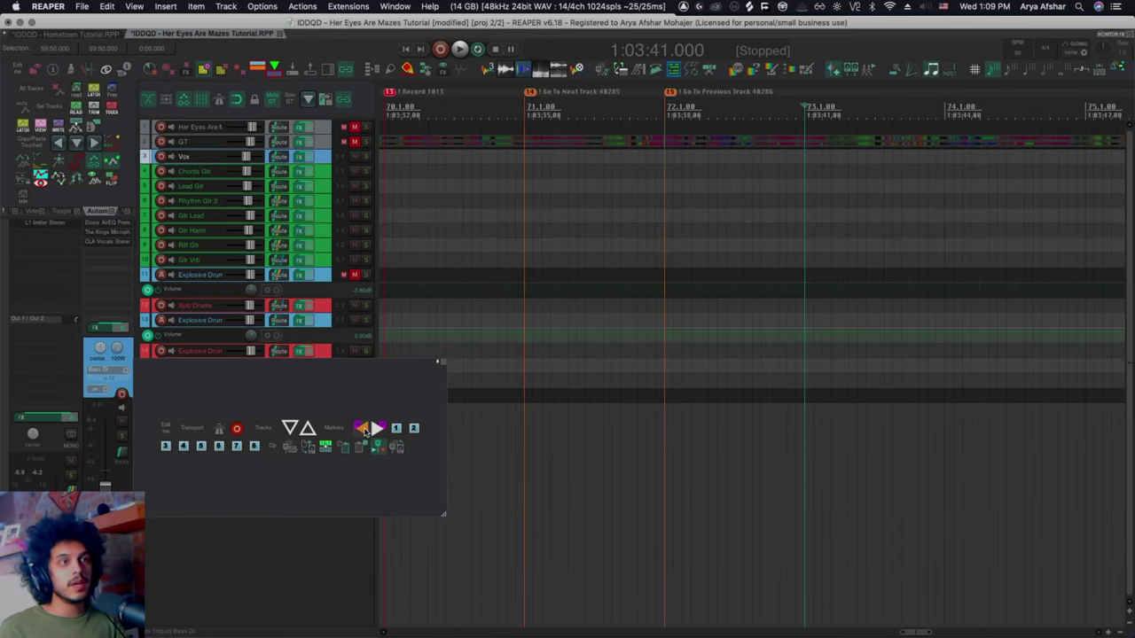
left_click(363, 430)
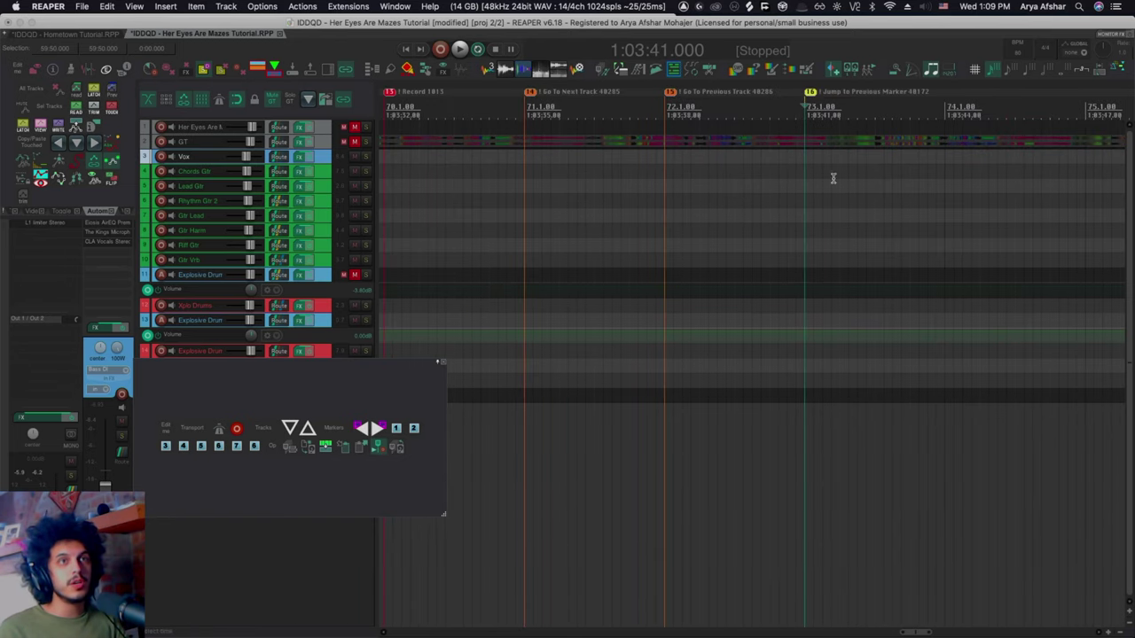
left_click(790, 163)
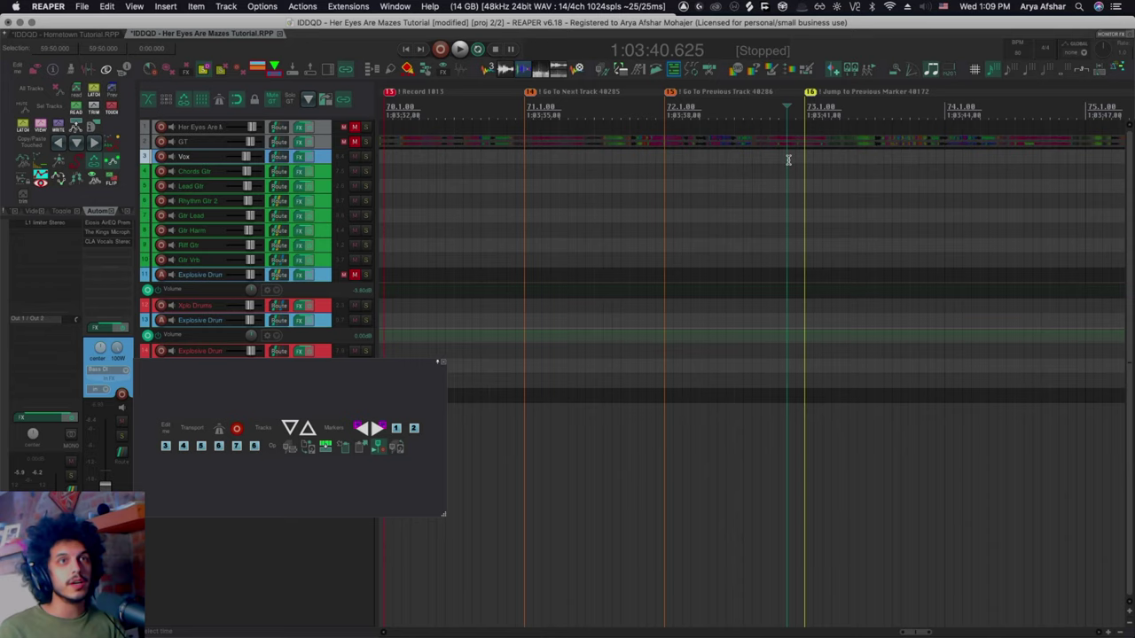
key("[")
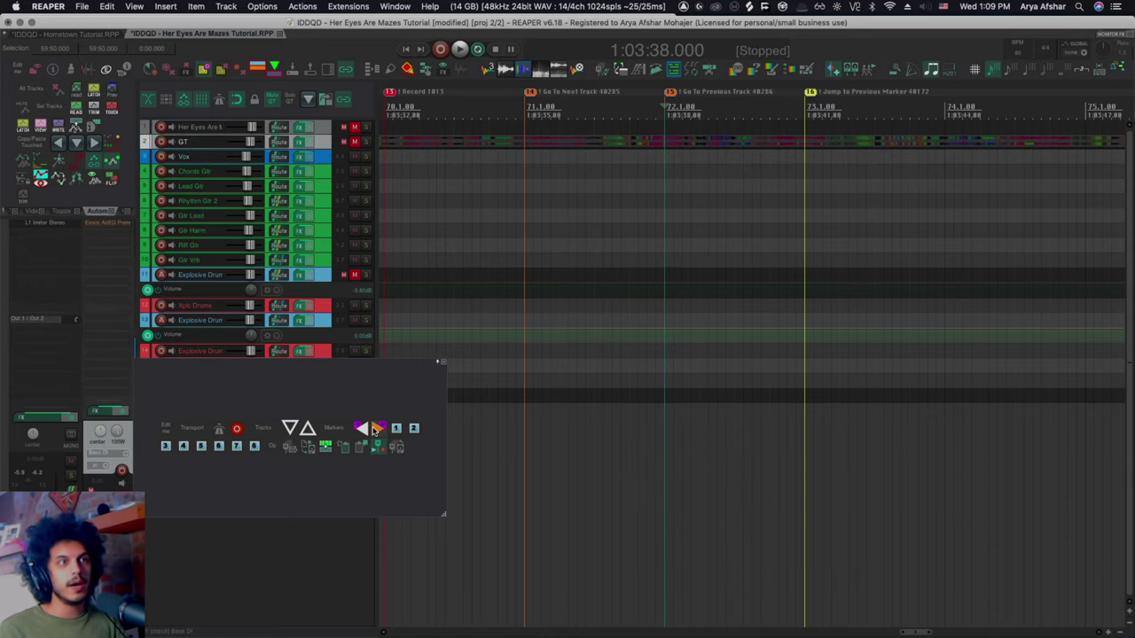
Add a Skip Marker action marker at bar 74 and test playback on the Chords Gtr track.
left_click(976, 161)
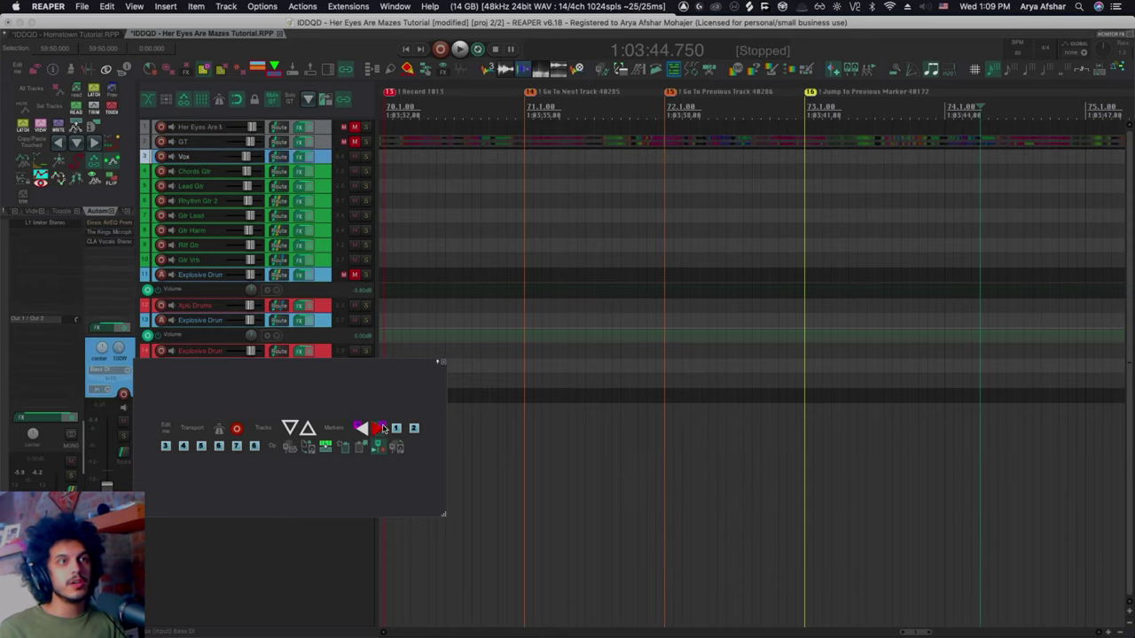
left_click(383, 429)
left_click(990, 190)
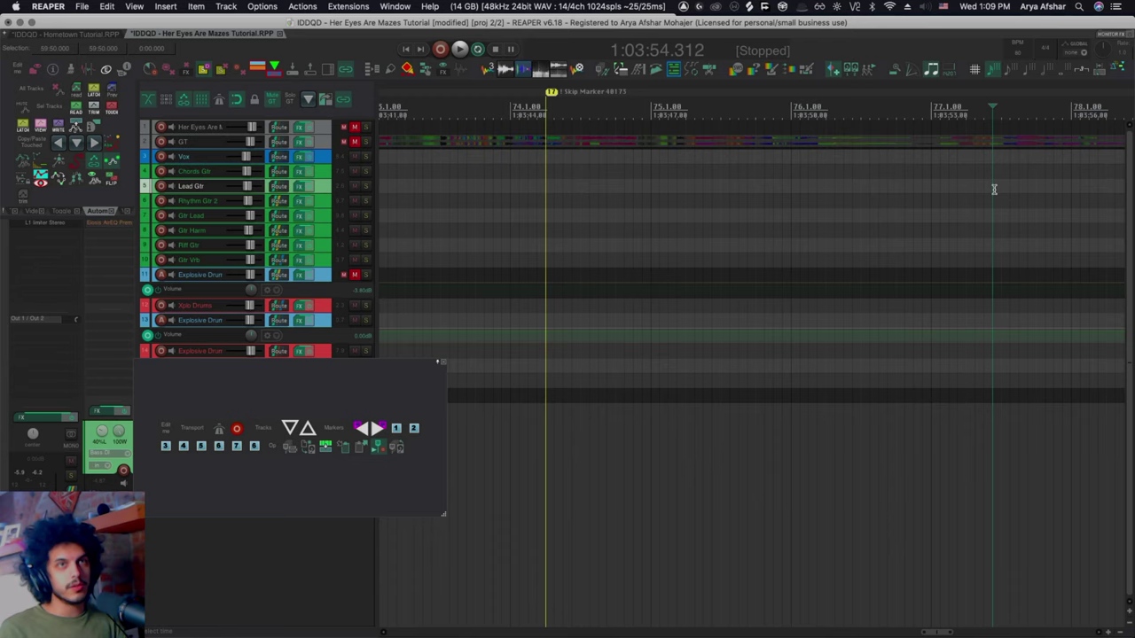
left_click(473, 168)
key("space")
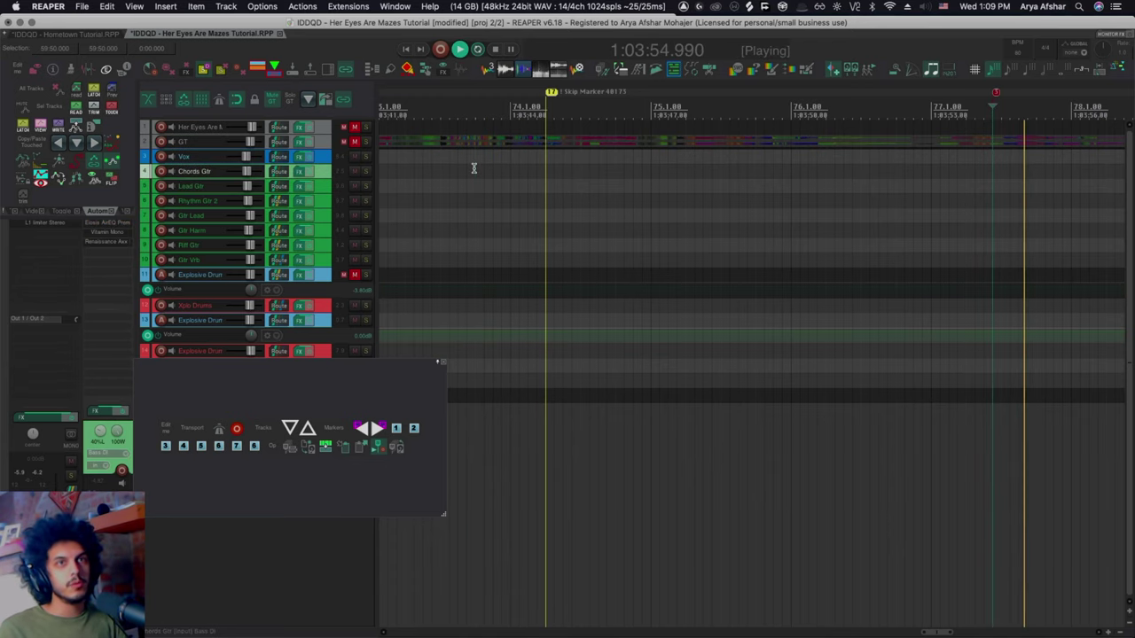
key("space")
scroll(473, 168, "down", 2)
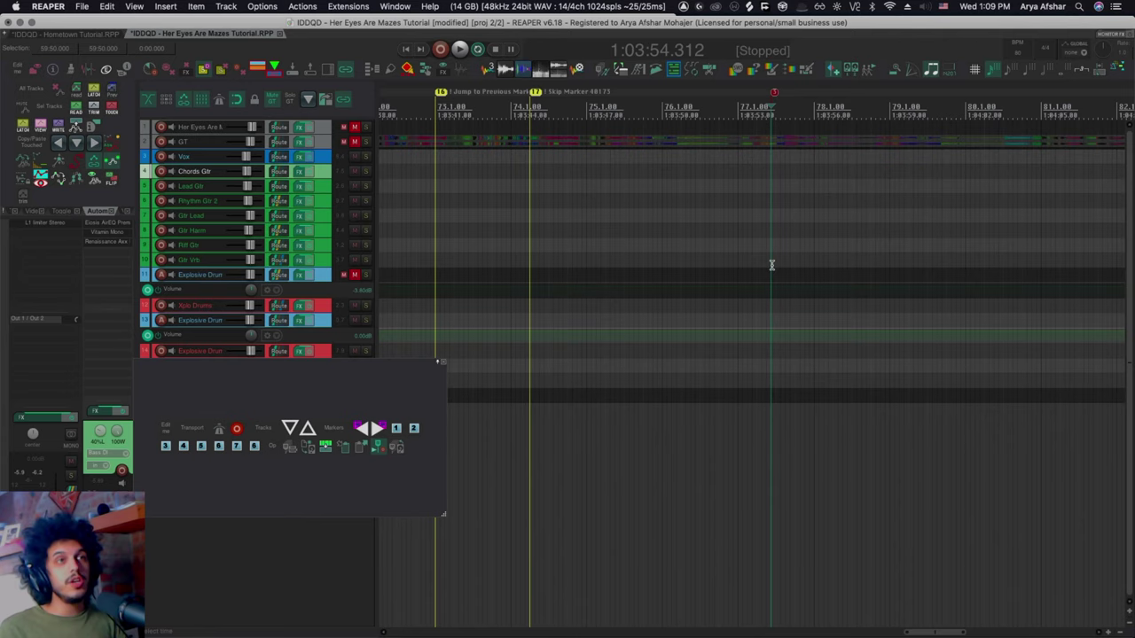
Add a '! Go to Marker 01 40161' action marker at 1:03:56 and play through it.
left_click(813, 188)
key("m")
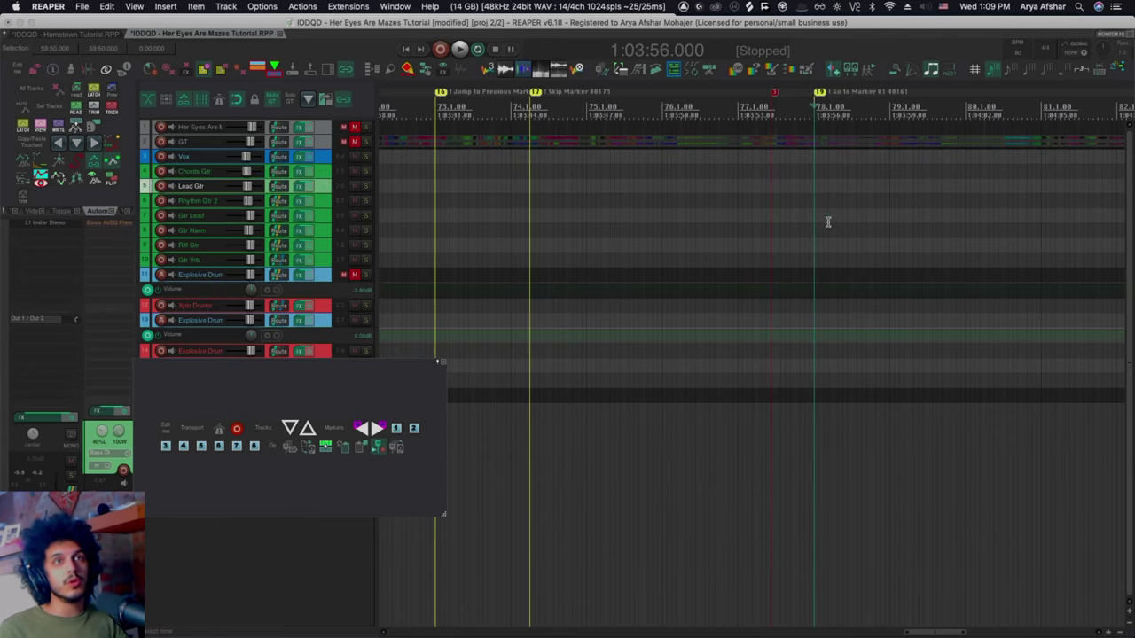
left_click(800, 148)
scroll(620, 266, "left", 5)
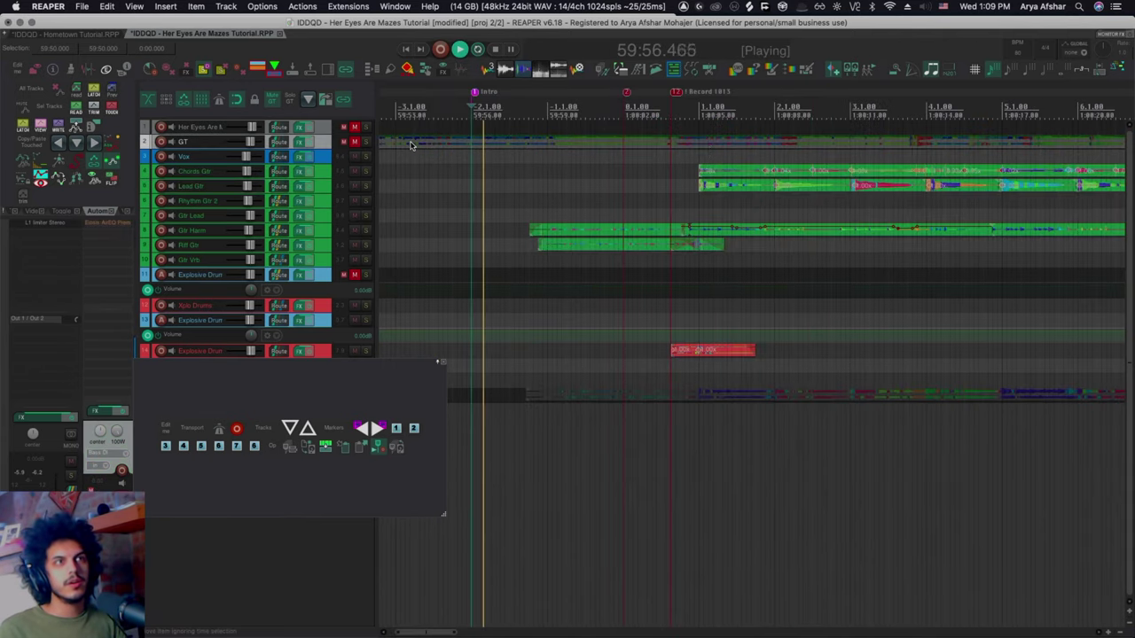
Stop playback, open the SWS marker list and jump to the Intro marker.
left_click(469, 308)
key("ctrl+Page_Down")
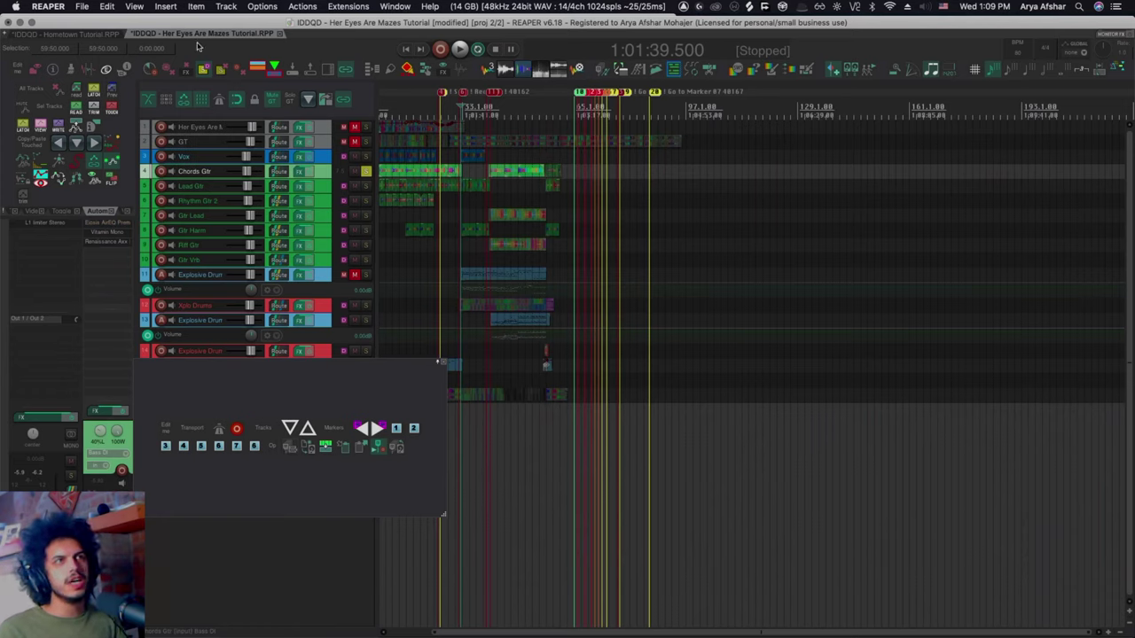
left_click(346, 6)
left_click(337, 486)
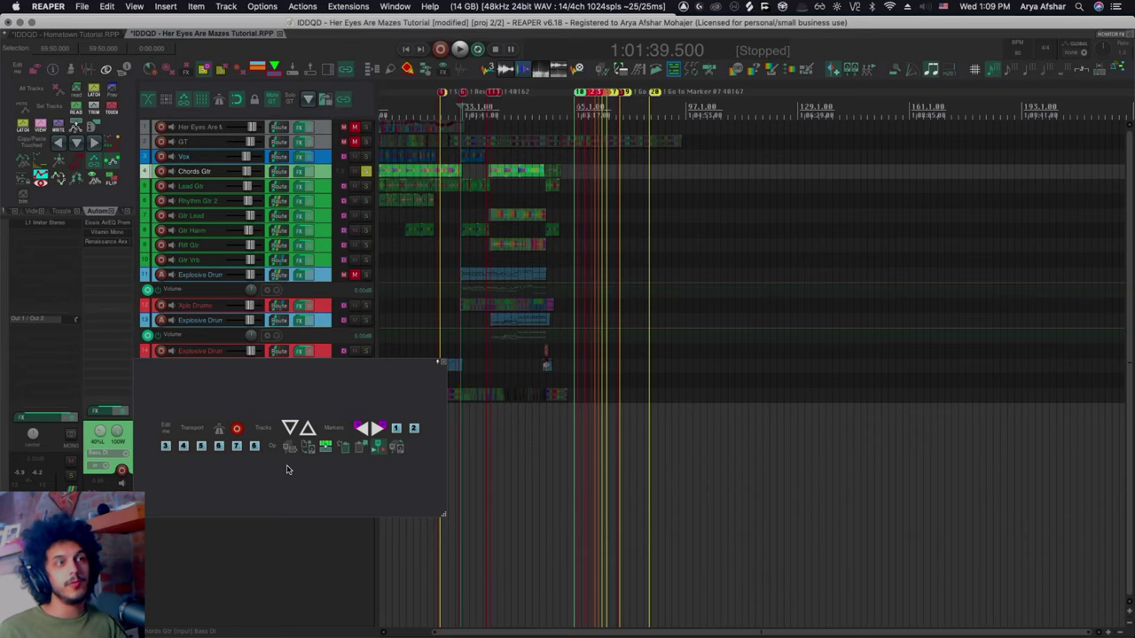
left_click(287, 447)
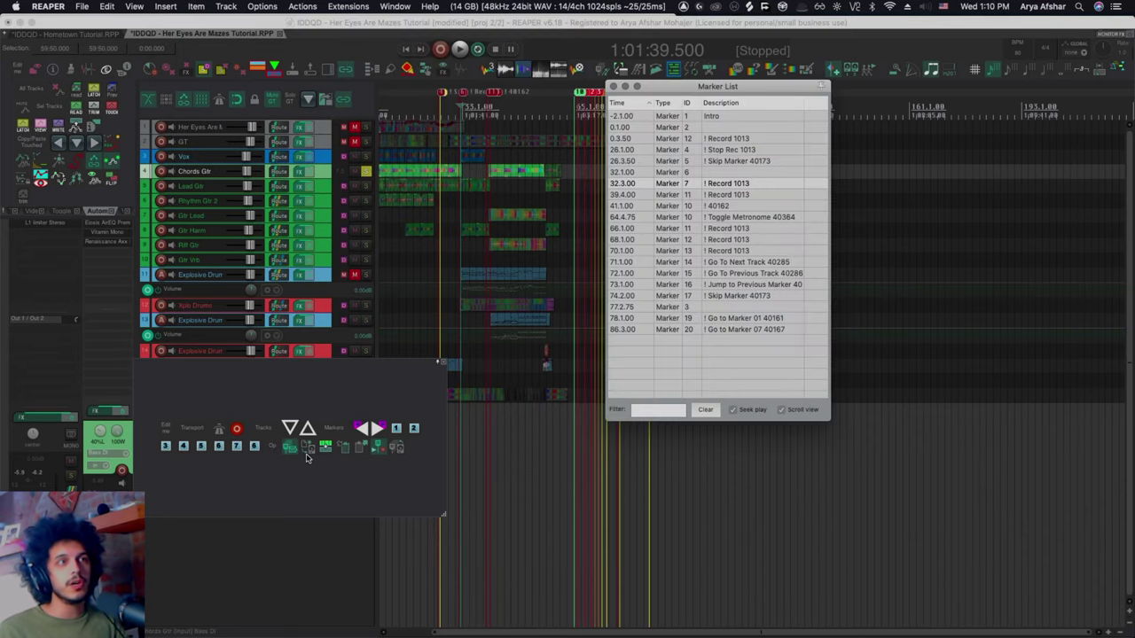
left_click(729, 117)
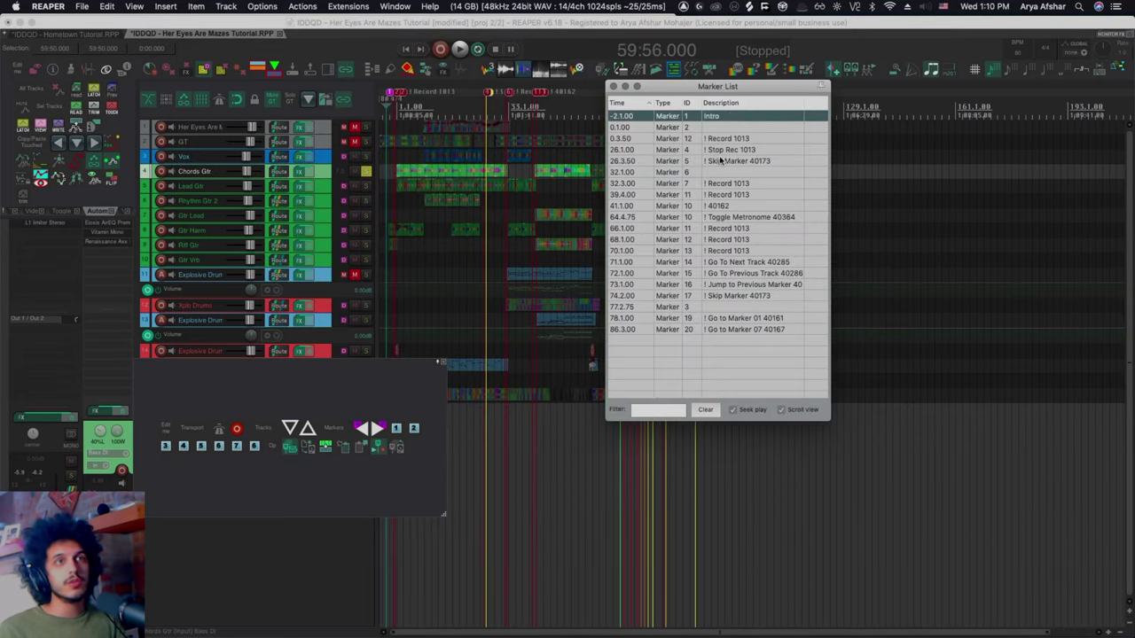
Select the markers from bar 41 to bar 86, view their options, then close the list.
left_click(721, 160, "shift")
right_click(721, 160)
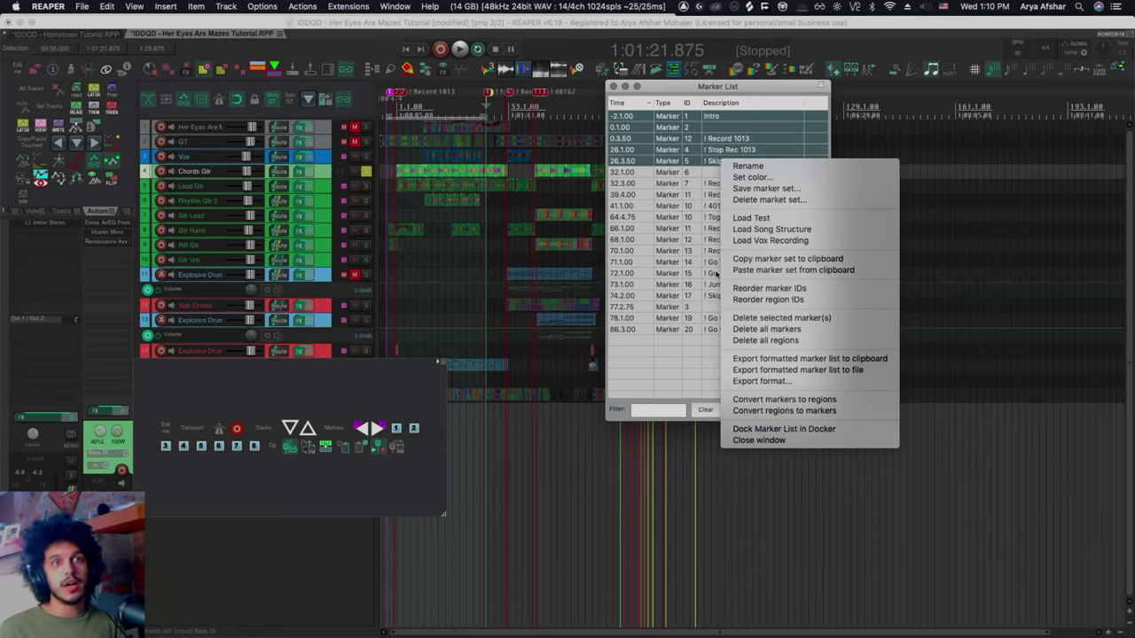
left_click(709, 205)
left_click(723, 329, "shift")
right_click(723, 330)
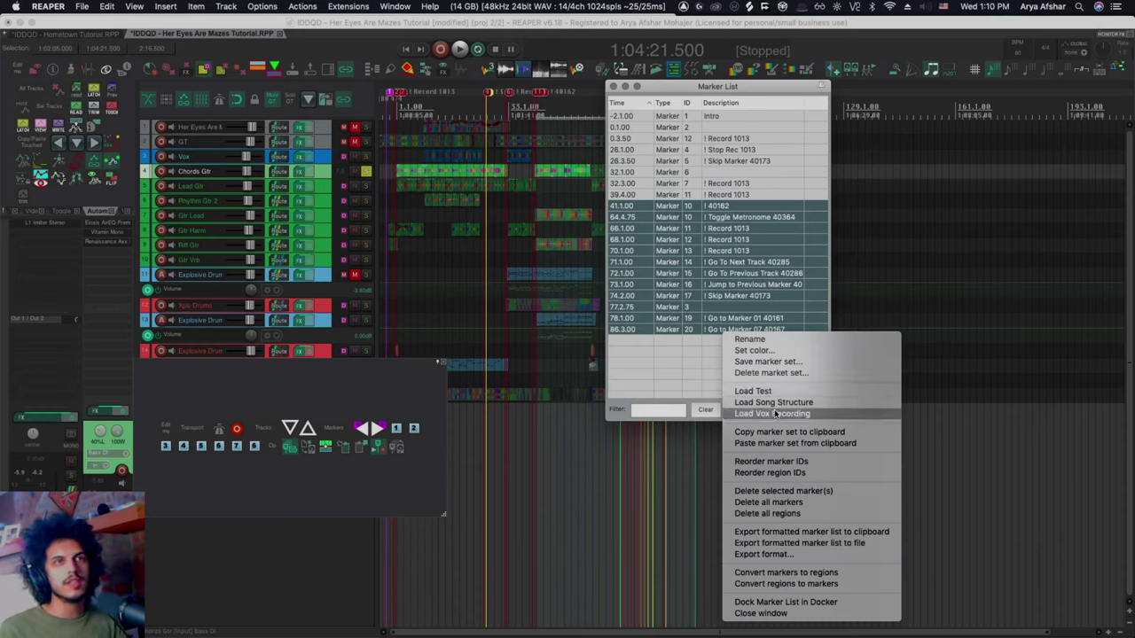
left_click(684, 327)
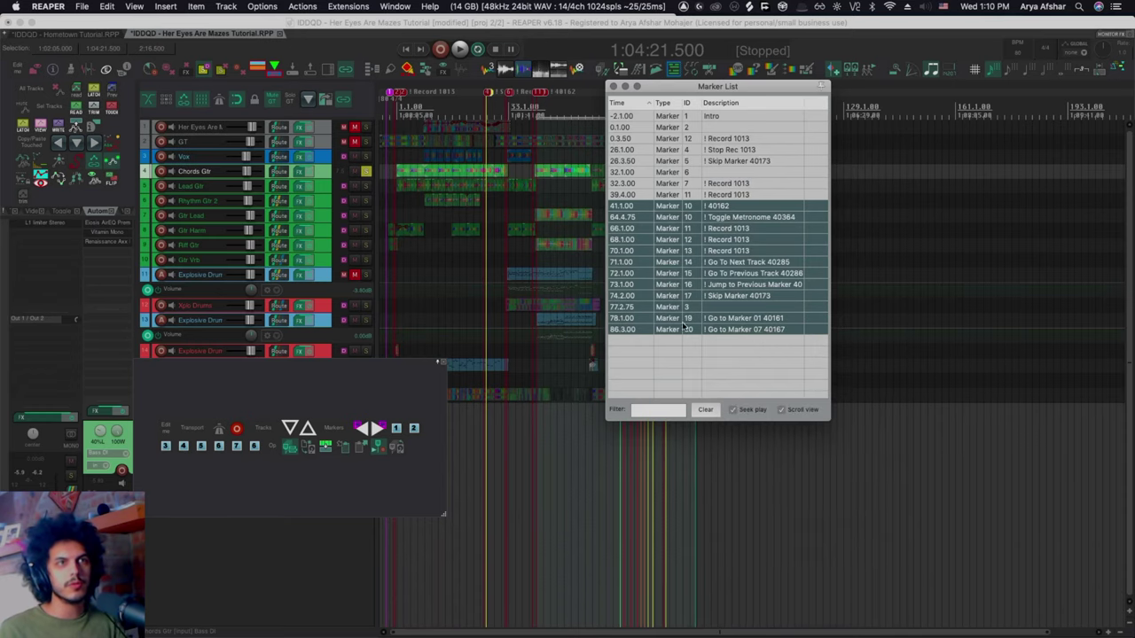
left_click(304, 449)
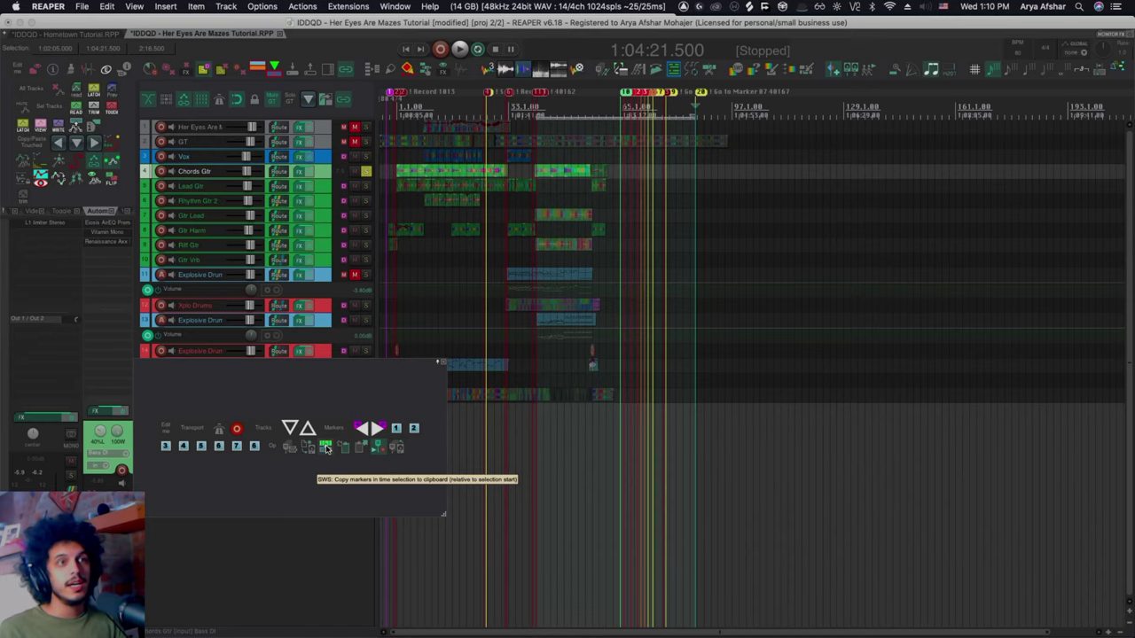
Replace the old time selection with one from 1:03:05 to 1:04:30.5 around the later action markers.
left_click(575, 115)
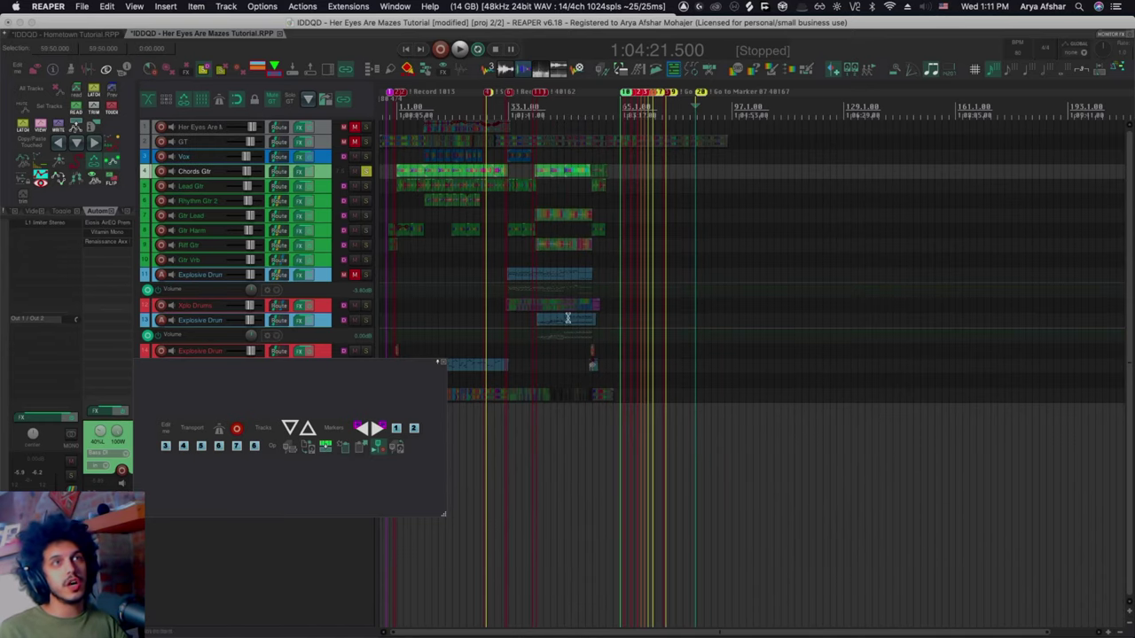
scroll(575, 115, "up", 2)
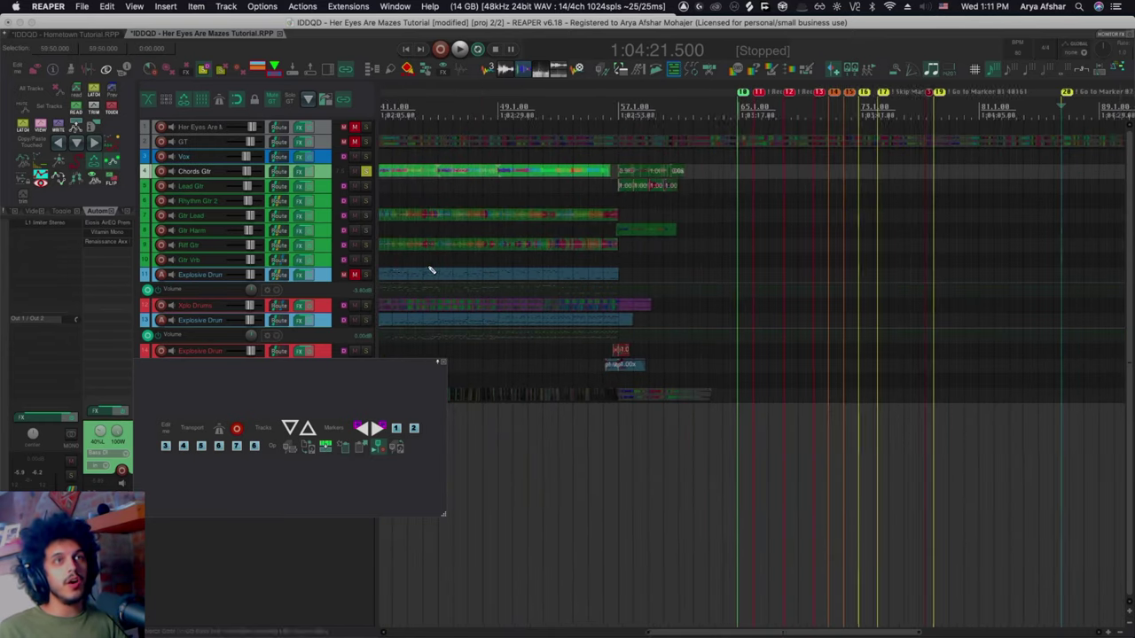
scroll(431, 266, "up", 1)
scroll(931, 172, "up", 2)
scroll(798, 168, "up", 5)
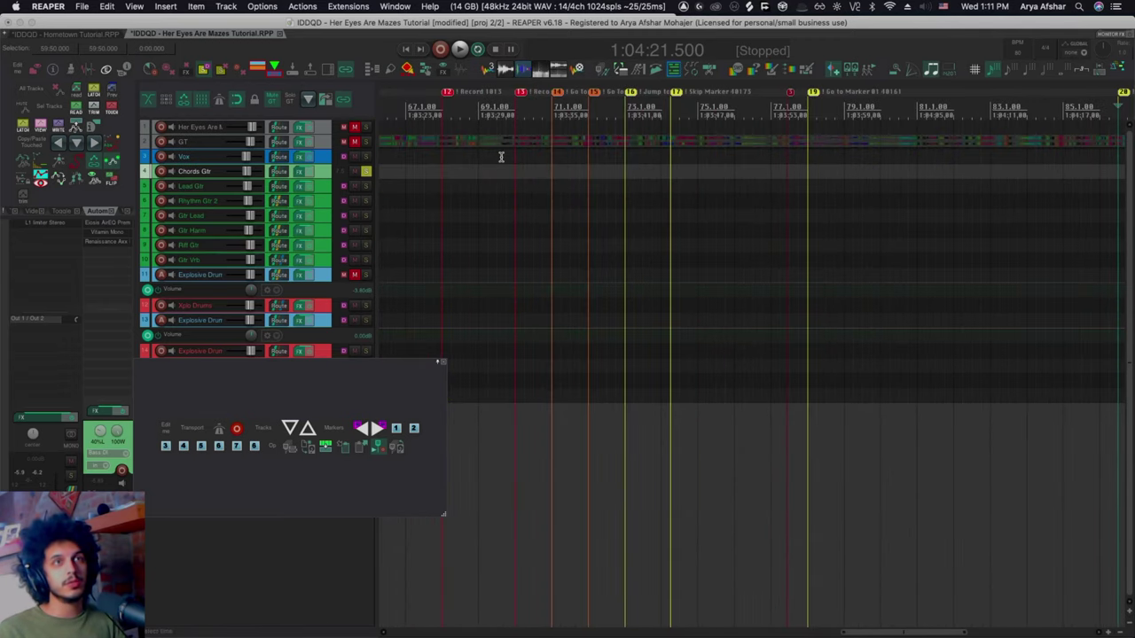
scroll(507, 163, "up", 1)
scroll(506, 163, "down", 2)
scroll(500, 162, "down", 1)
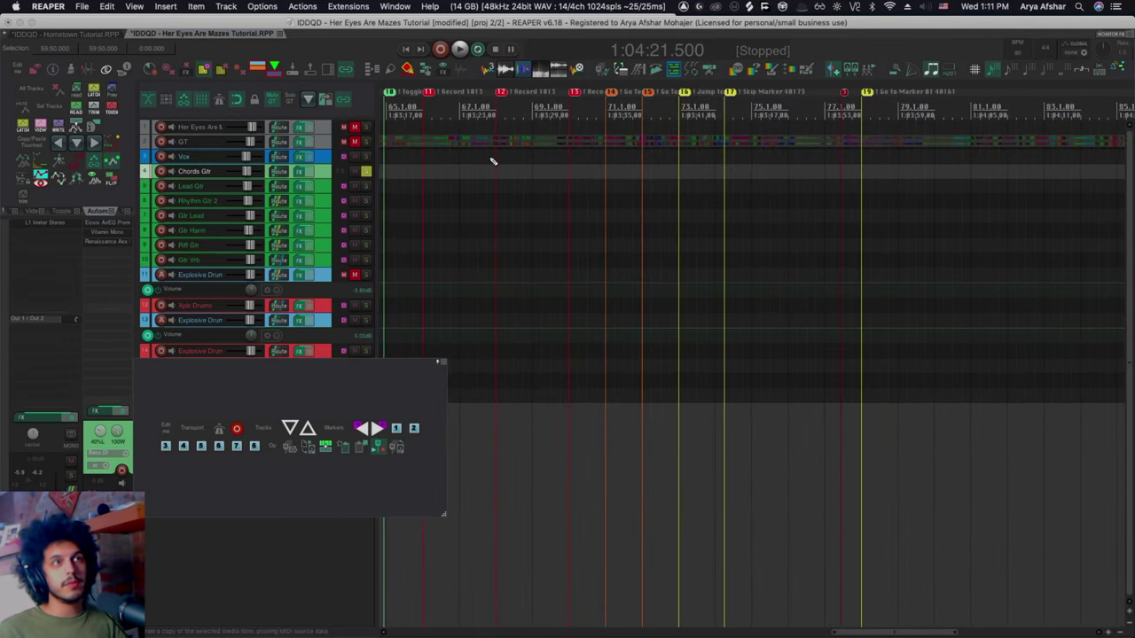
scroll(490, 161, "down", 1)
left_click(406, 115)
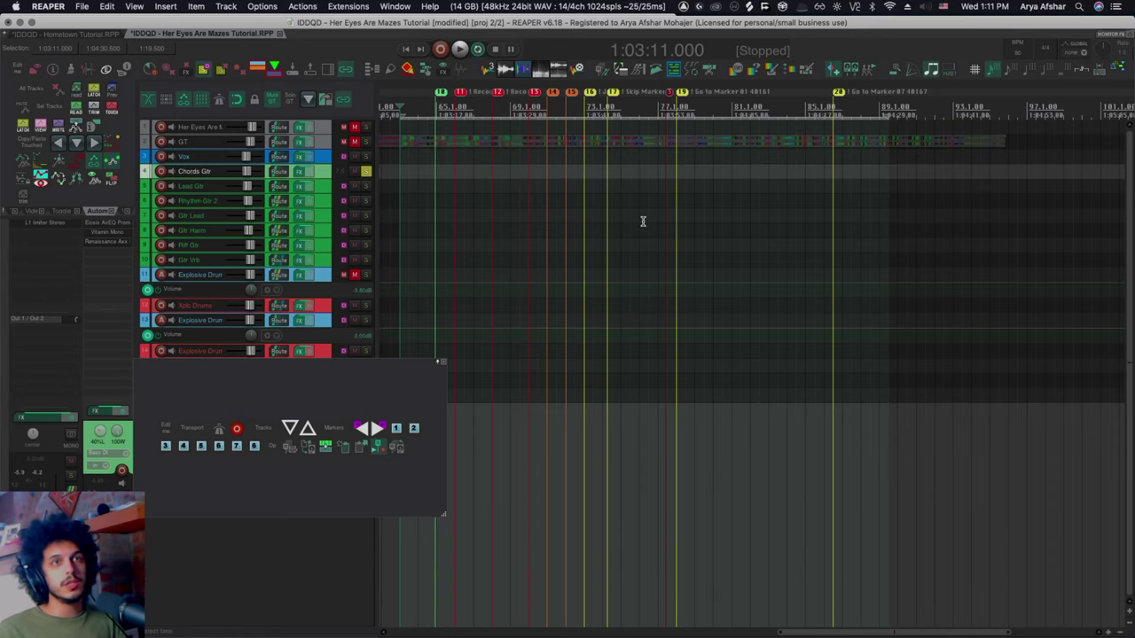
scroll(488, 133, "up", 3)
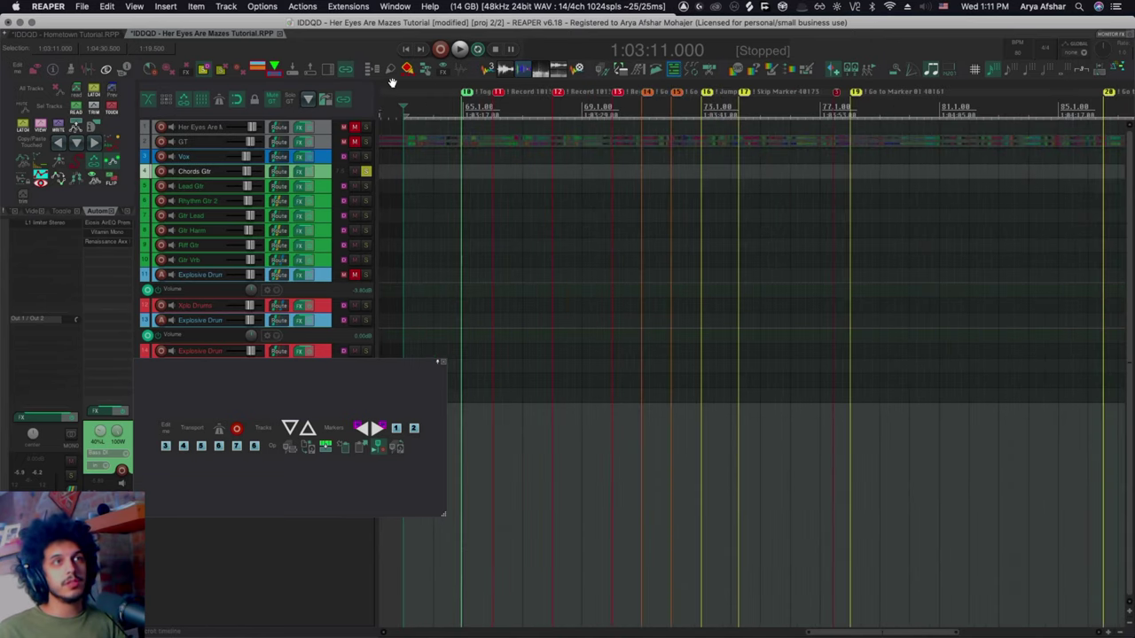
scroll(484, 128, "down", 1)
left_click(504, 189)
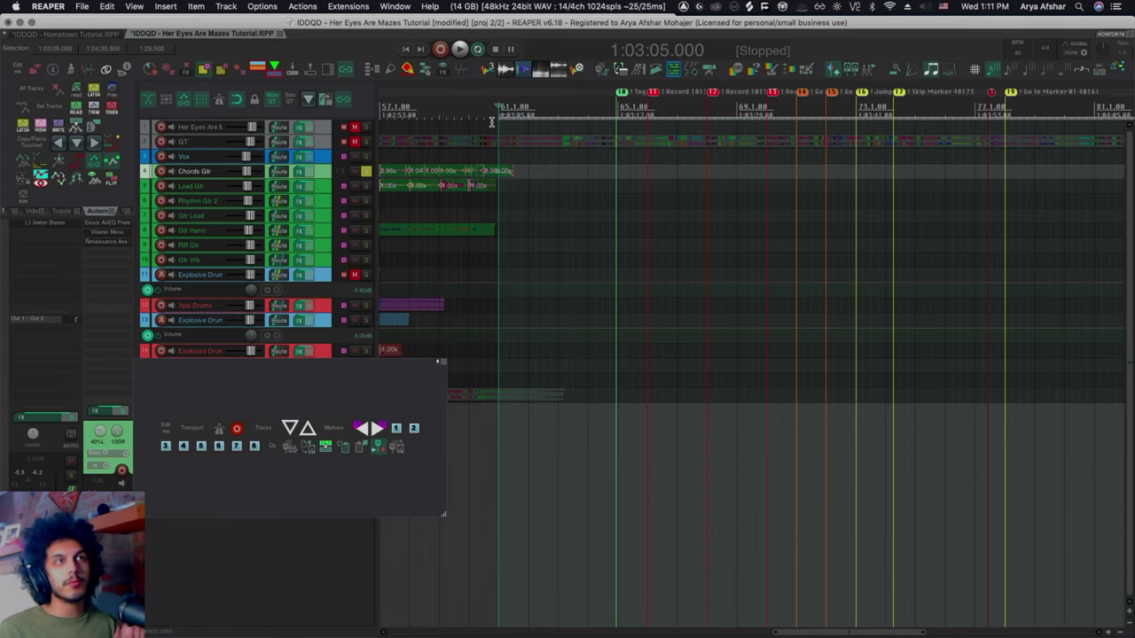
scroll(605, 112, "down", 2)
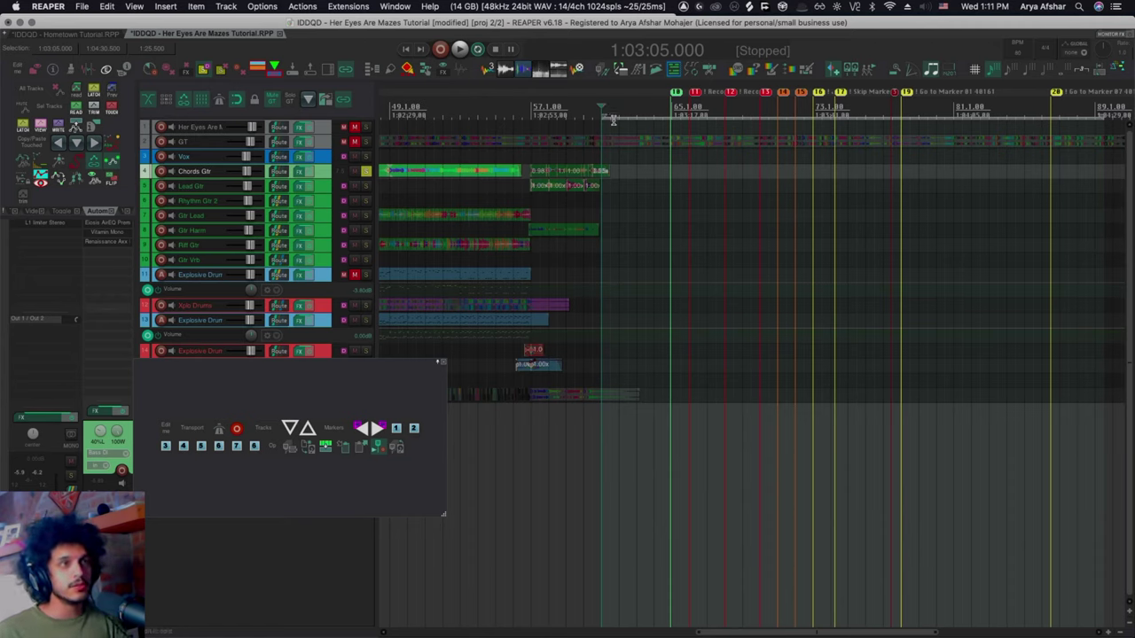
Copy the time-selected action markers and paste them into Hometown Tutorial, checking at 1:08:43.
left_click(325, 448)
left_click(78, 36)
scroll(910, 426, "down", 5)
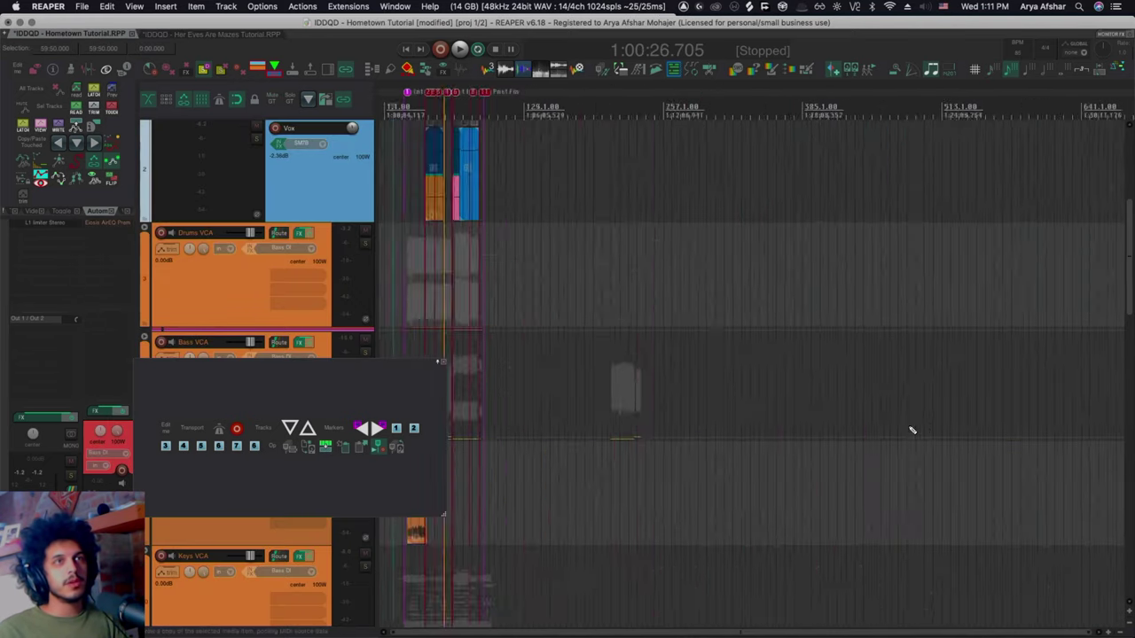
scroll(510, 114, "up", 4)
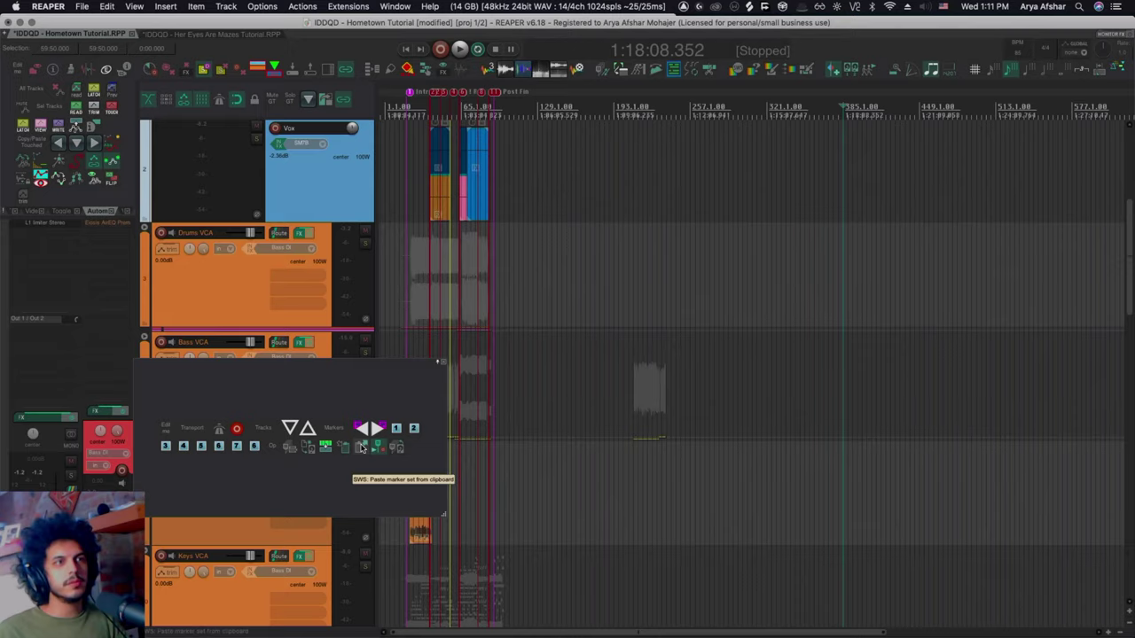
left_click(361, 449)
scroll(400, 145, "up", 5)
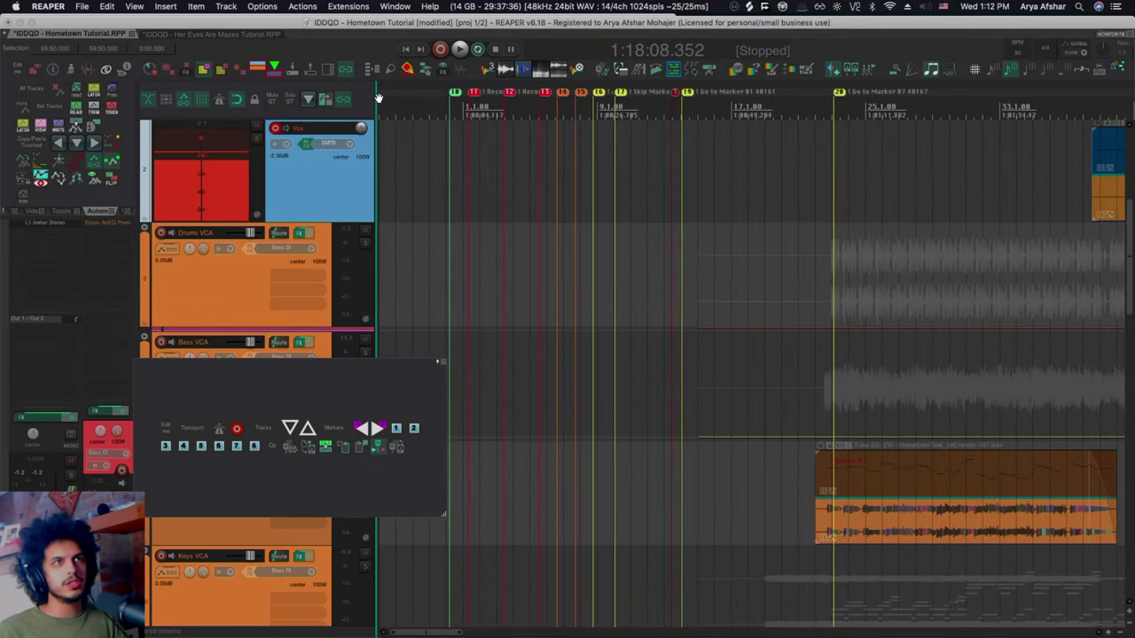
scroll(701, 151, "down", 4)
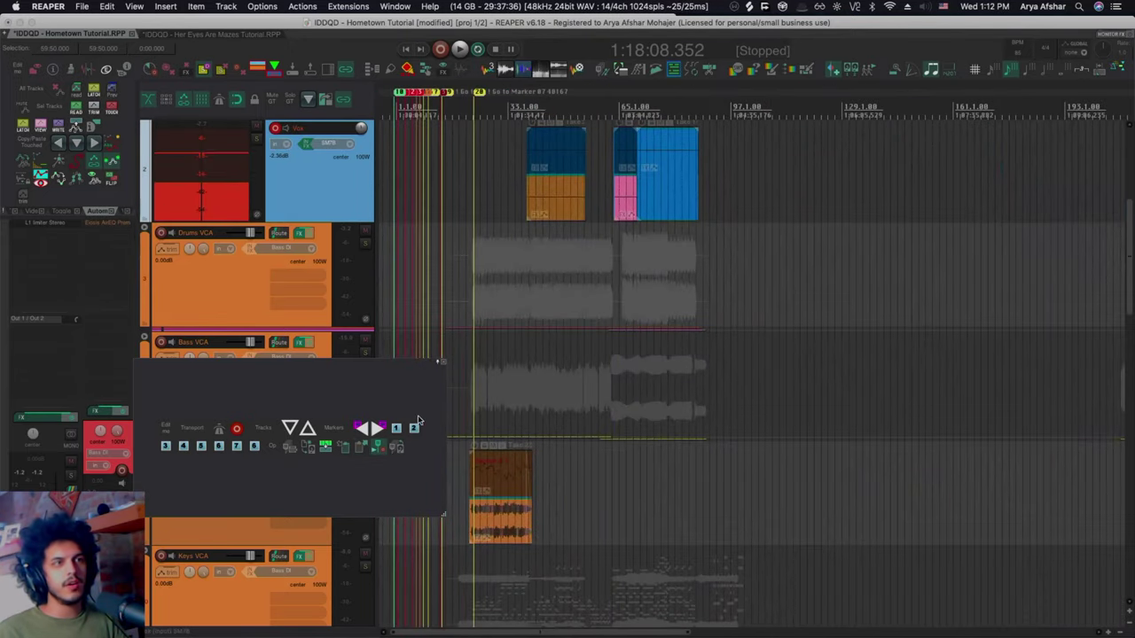
left_click(1037, 108)
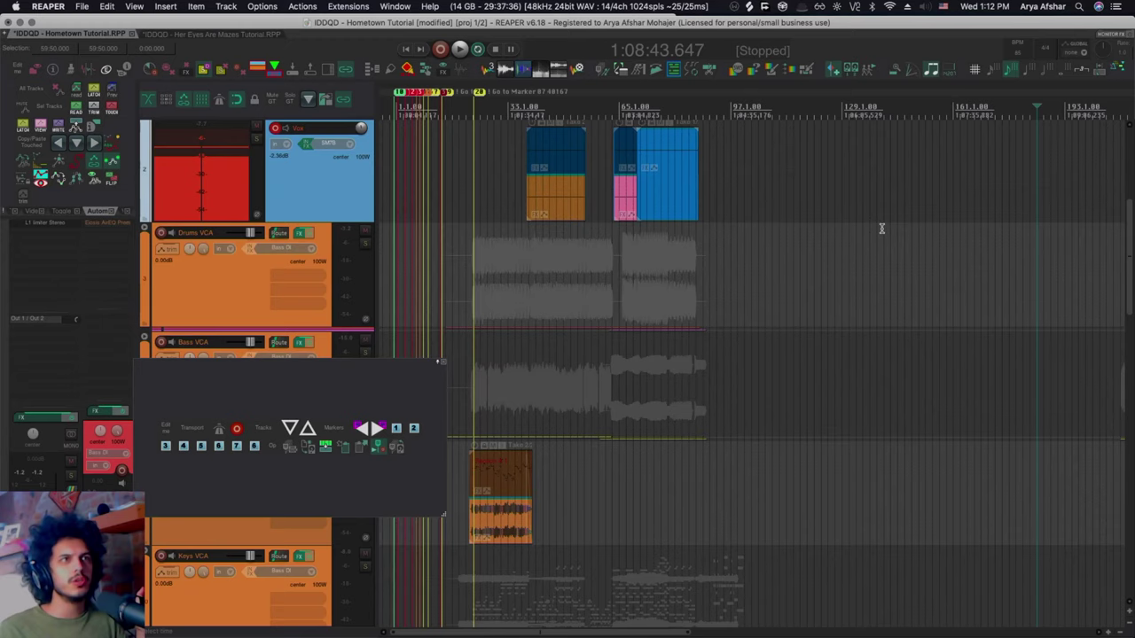
Return to the Her Eyes Are Mazes project and play a few seconds from 1:03:31.
left_click(377, 446)
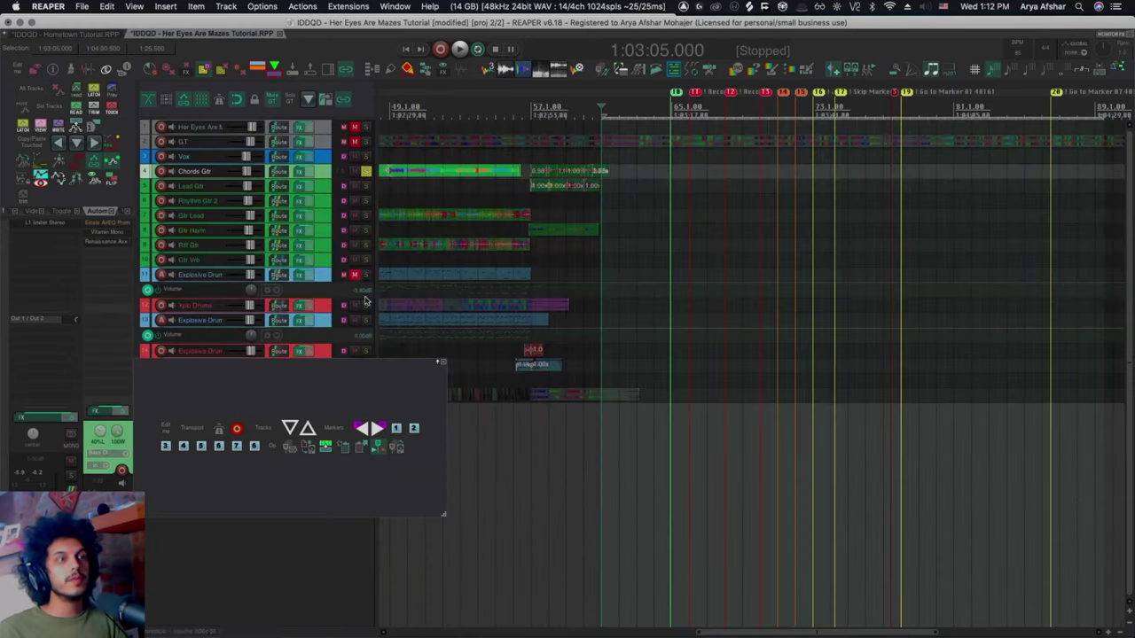
scroll(552, 461, "down", 2)
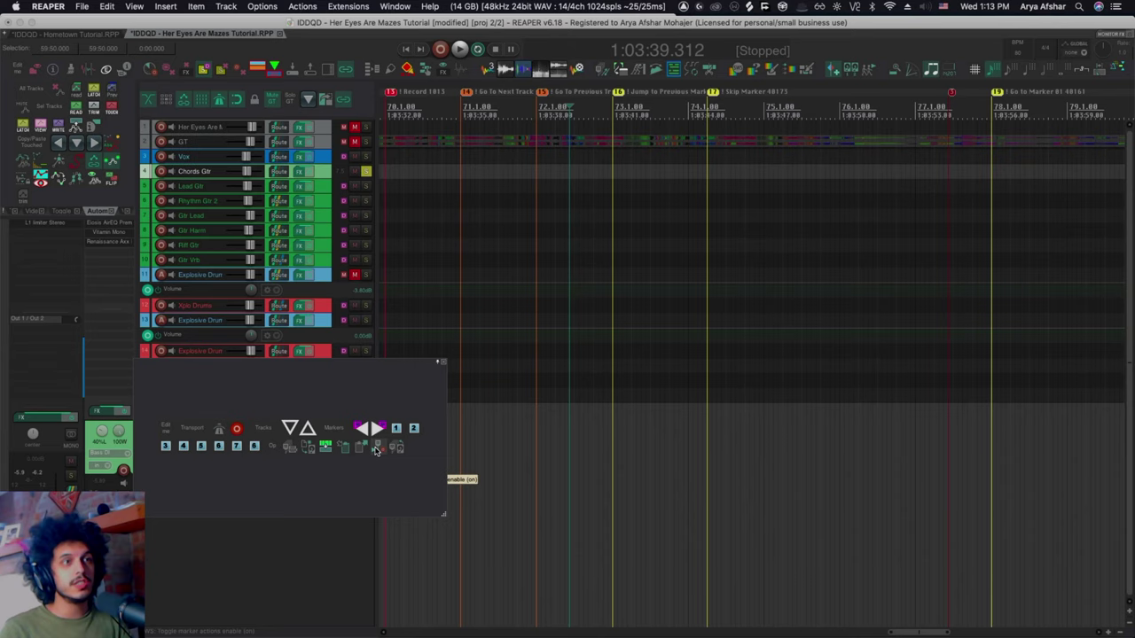
scroll(523, 231, "left", 2)
left_click(404, 163)
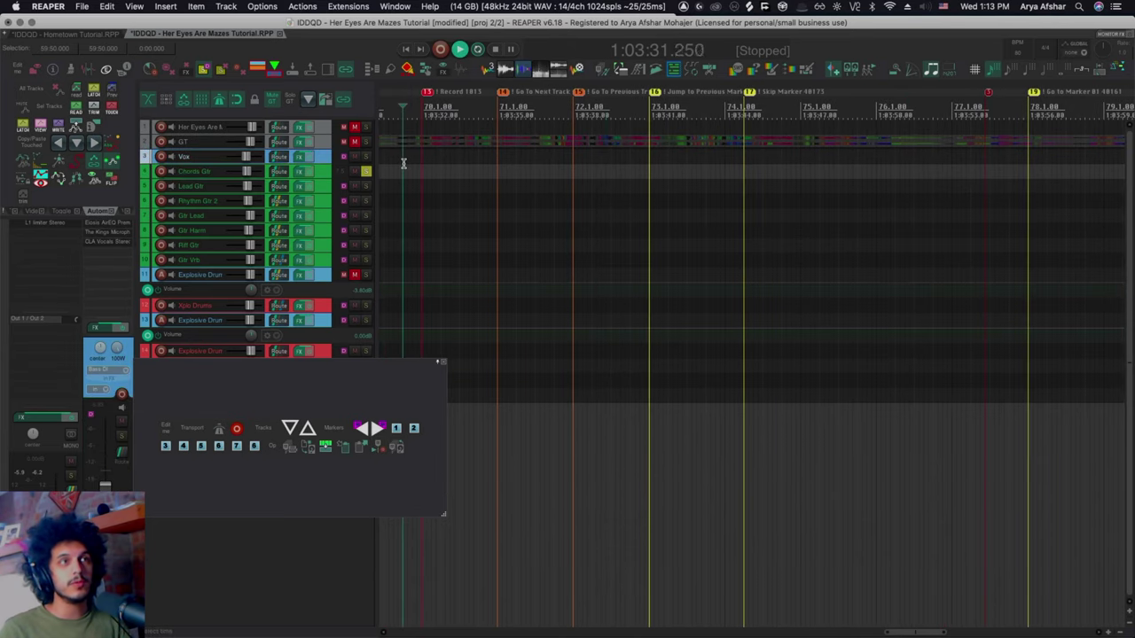
key("space")
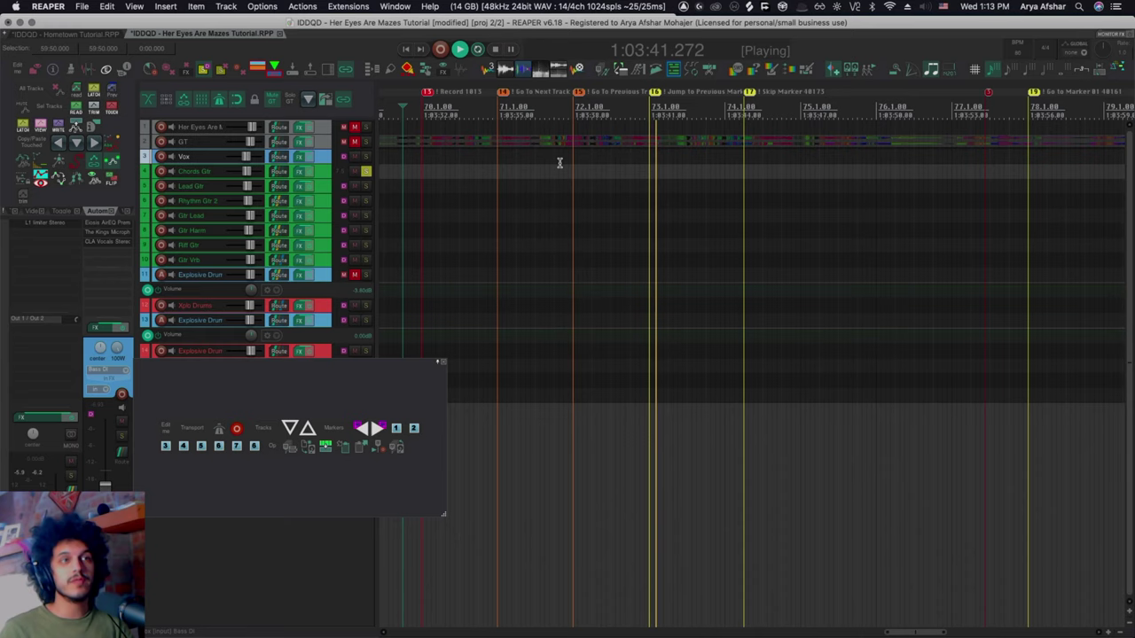
key("space")
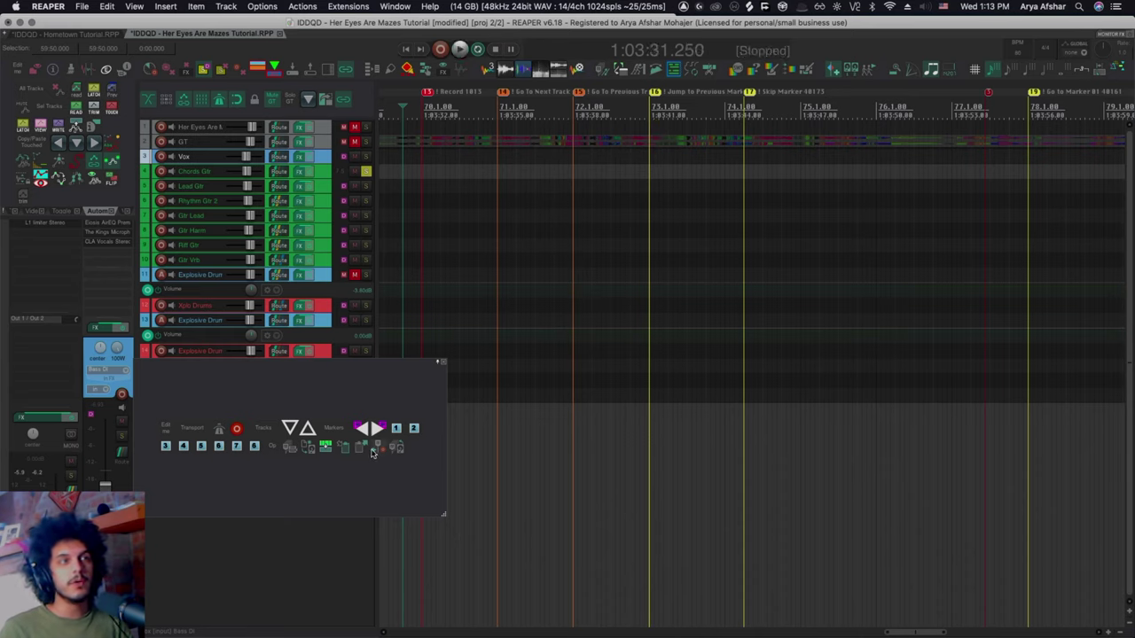
Play through the action markers with Chords Gtr selected, then stop back at 1:03:38.
left_click(461, 175)
key("space")
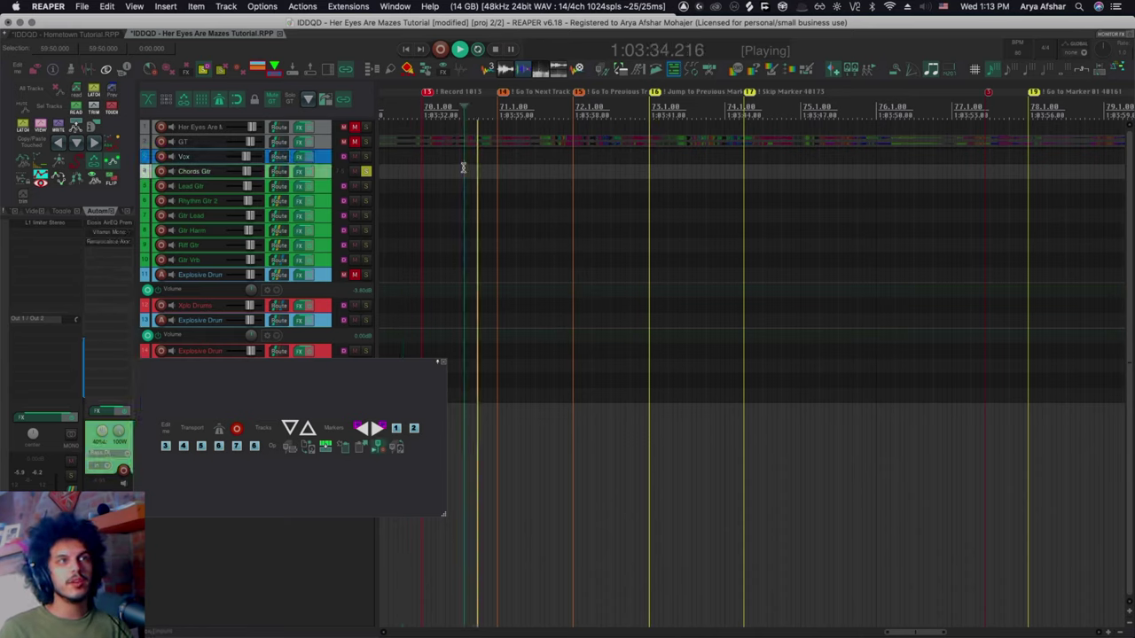
left_click(302, 187)
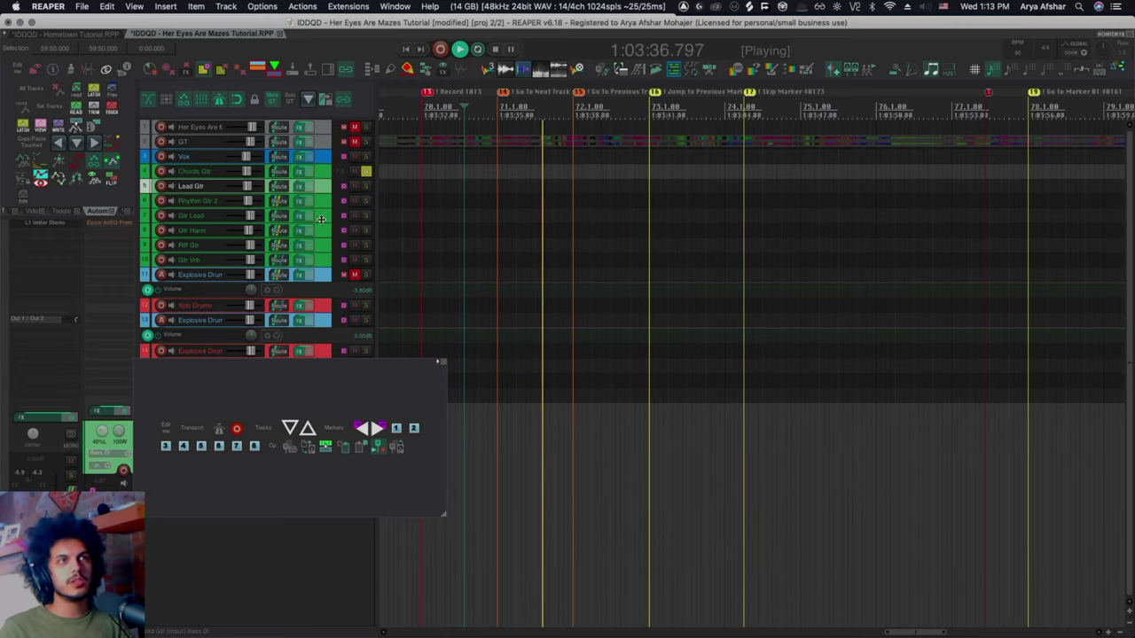
left_click(313, 174)
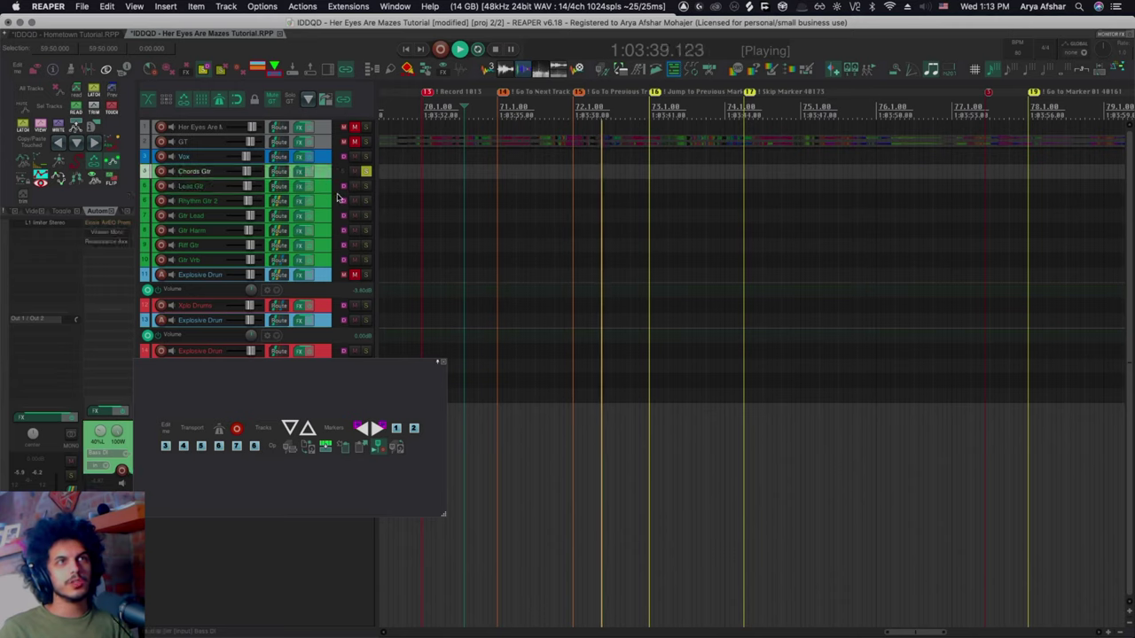
left_click(572, 156)
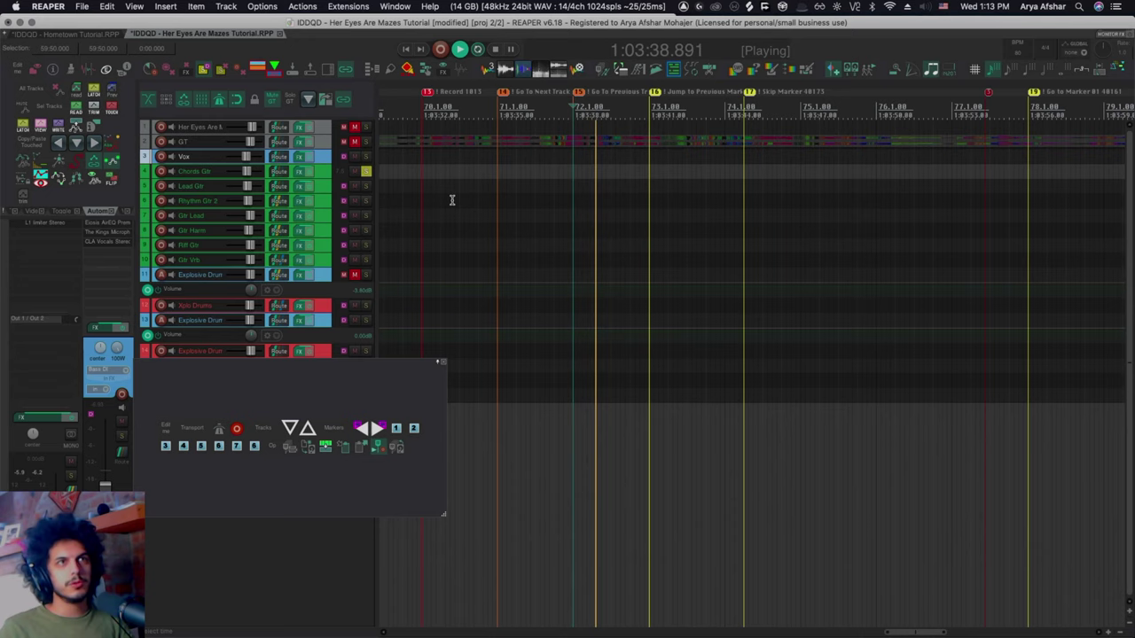
key("space")
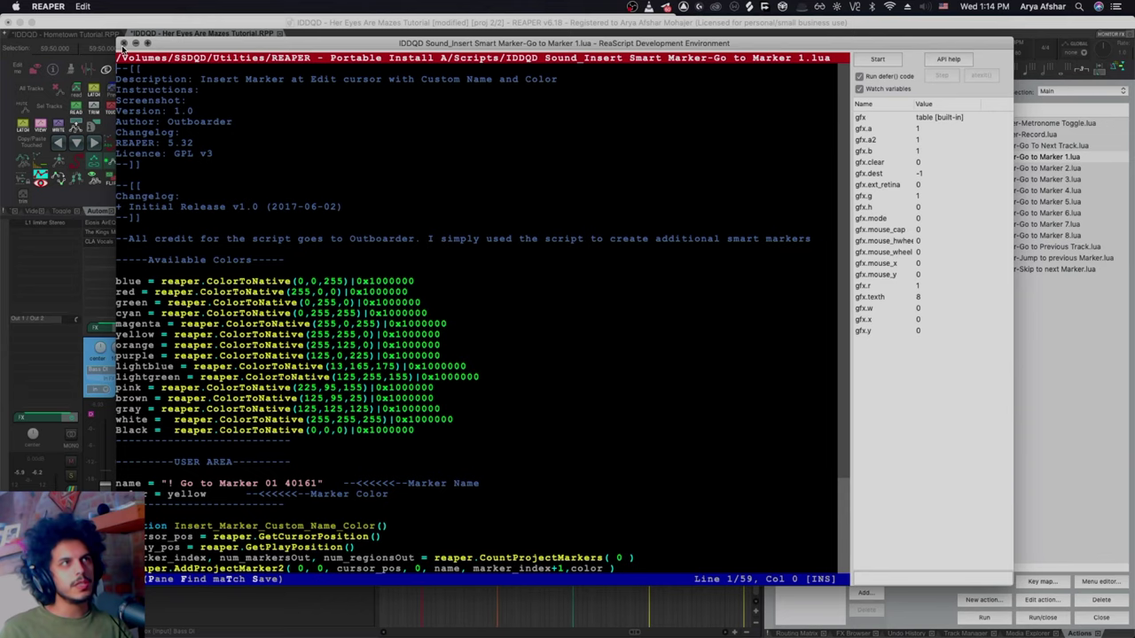
Close the script editor, view Outboarder's Insert Marker at Edit cursor script, and unsolo Chords Gtr.
scroll(371, 326, "down", 5)
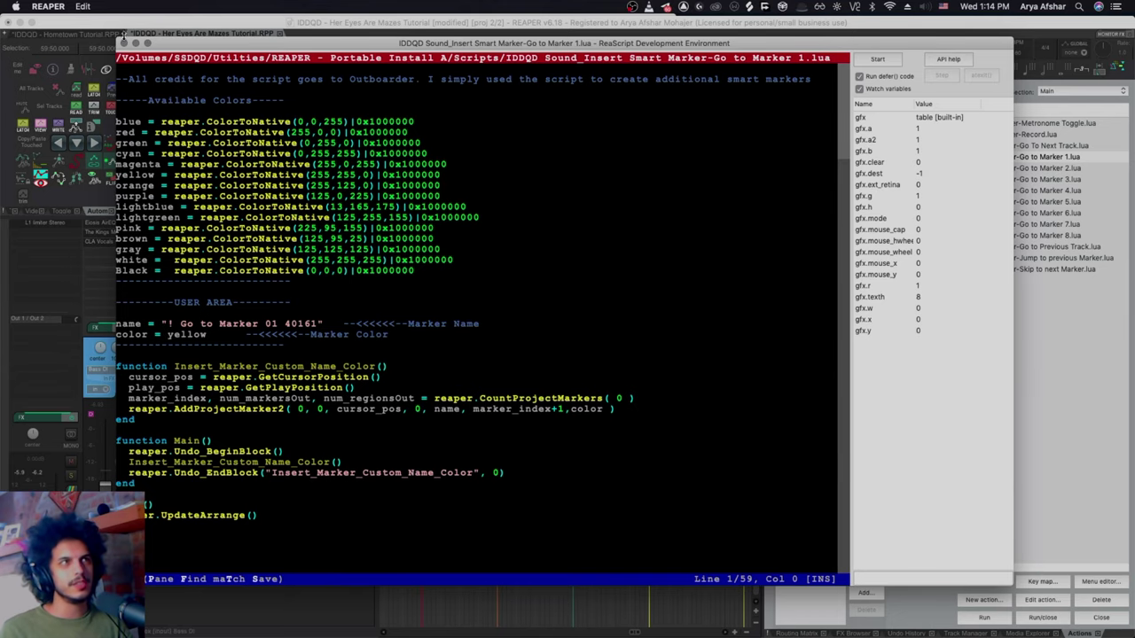
left_click(125, 43)
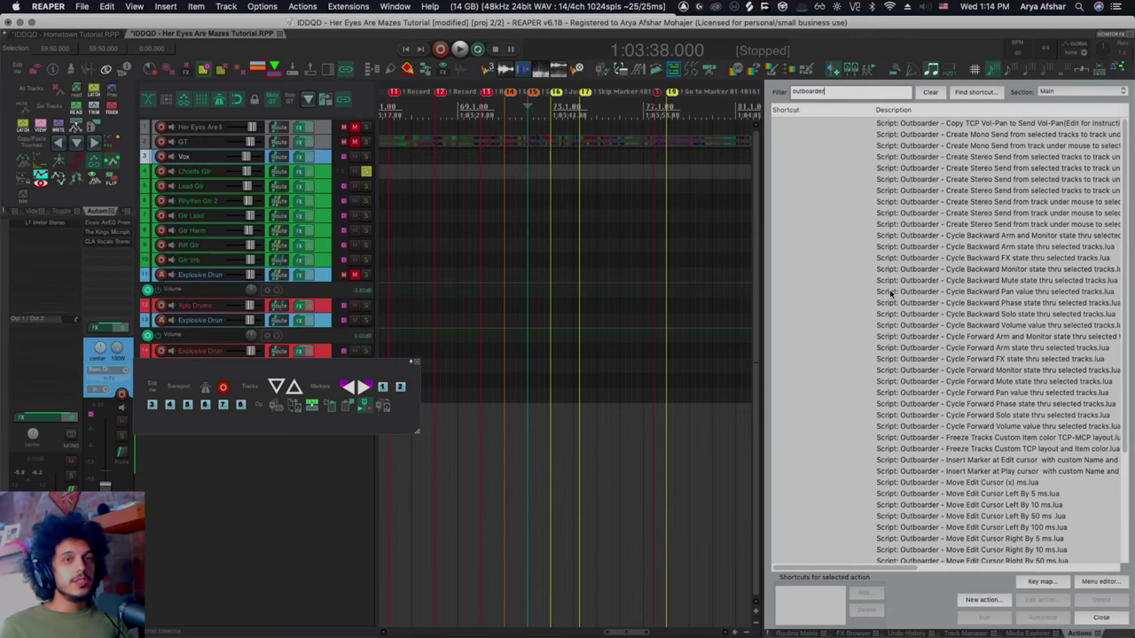
scroll(1031, 450, "down", 1)
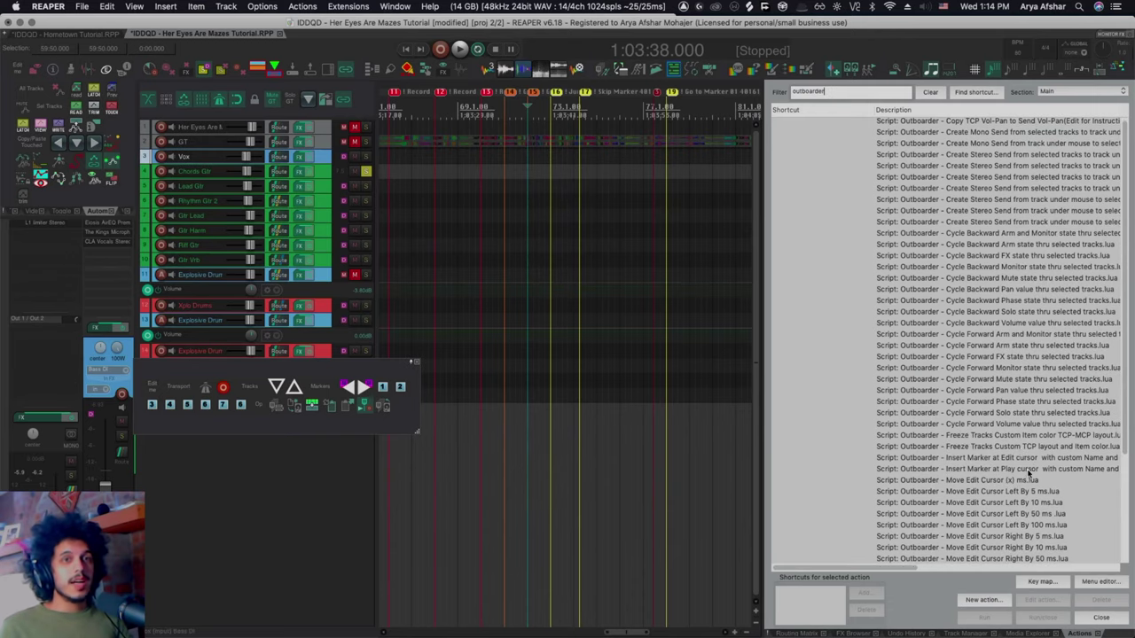
left_click(991, 455)
left_click(1043, 600)
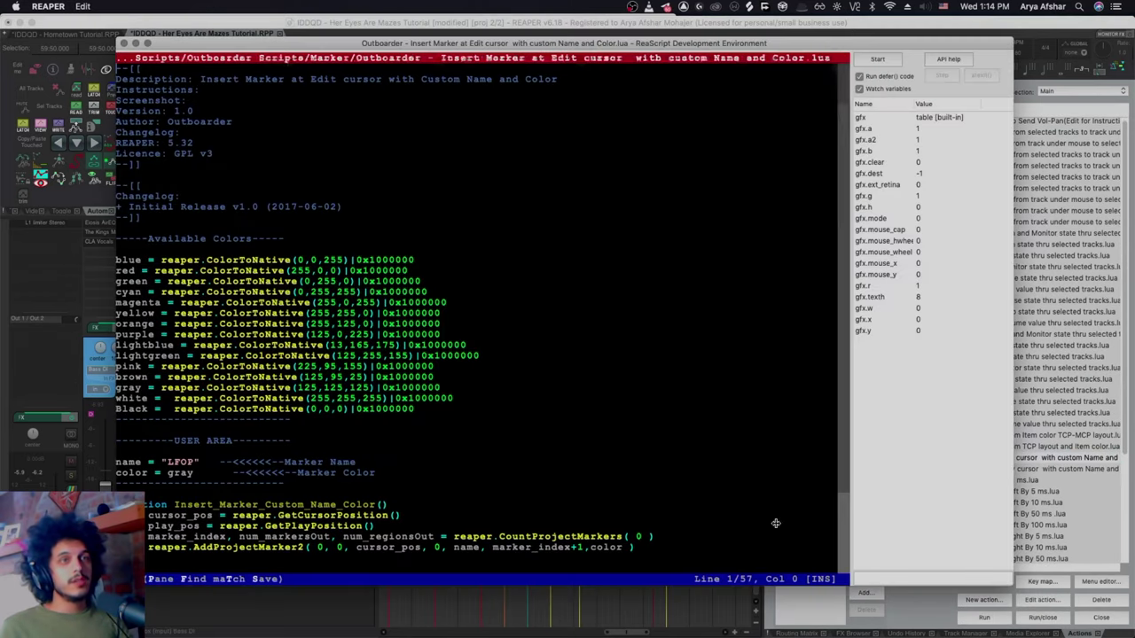
left_click(124, 43)
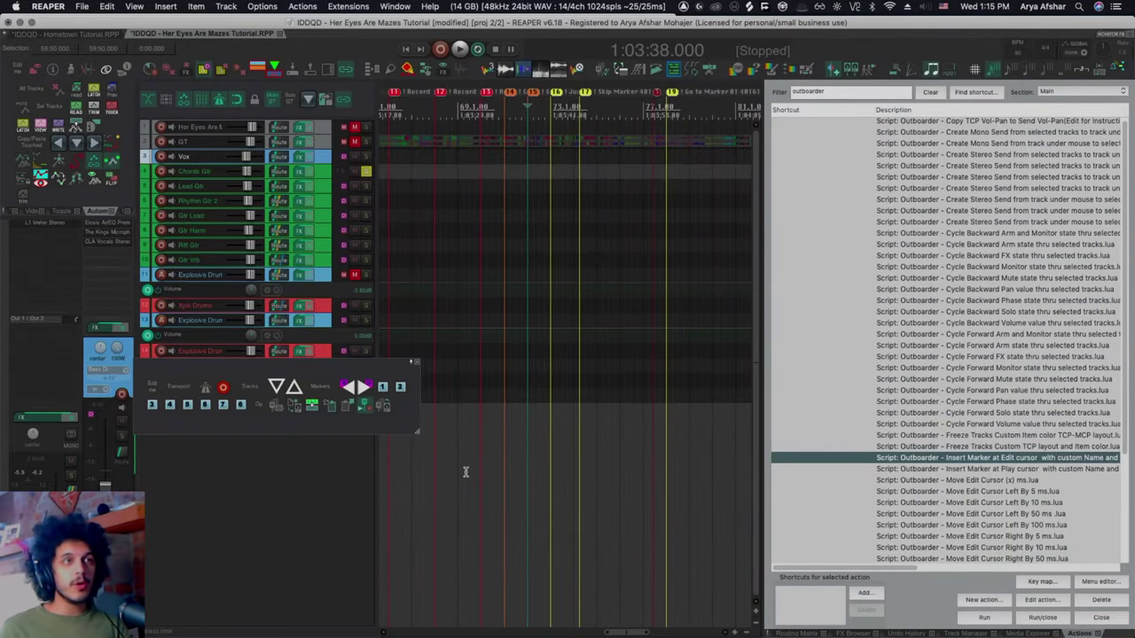
left_click(366, 172)
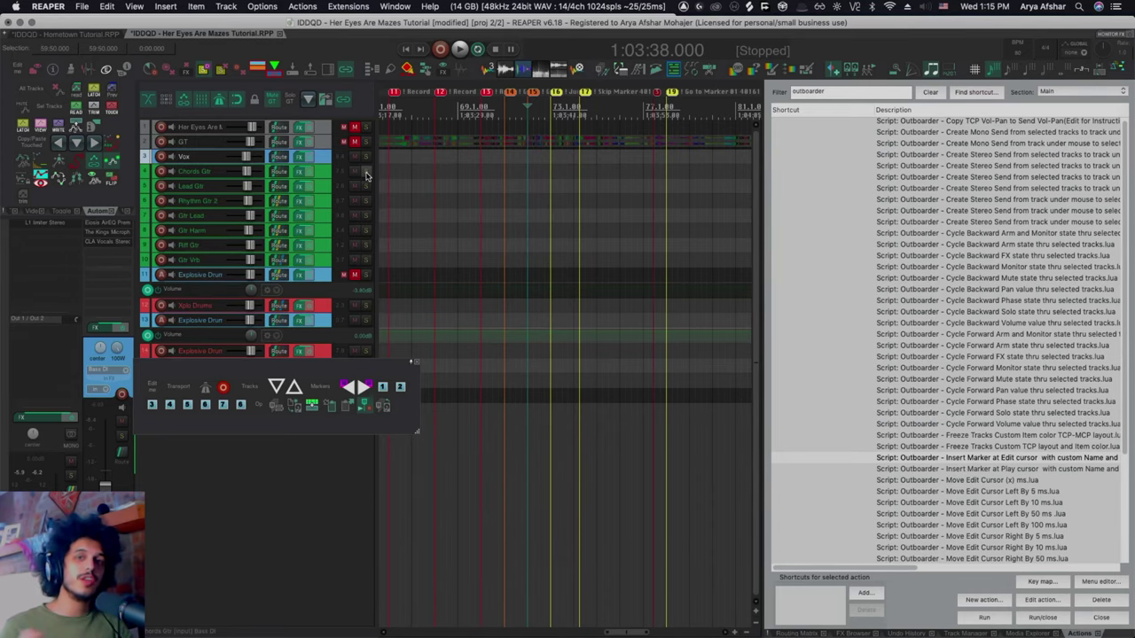
Insert action marker !1013 at 1:04:13.250 via ReaConsole.
left_click(596, 215)
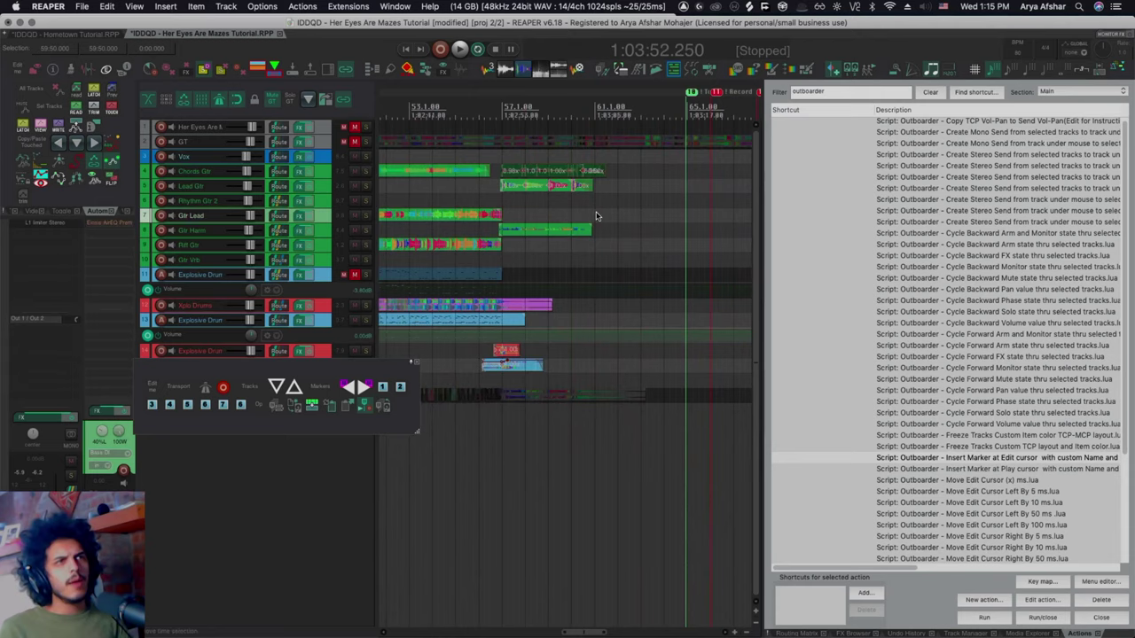
scroll(610, 222, "right", 10)
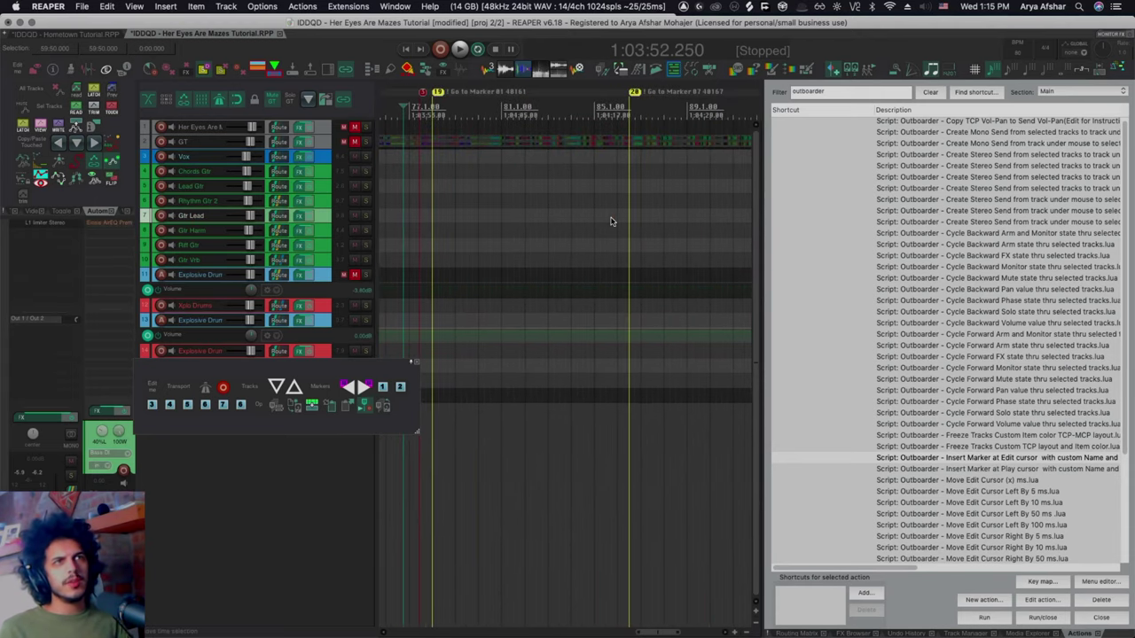
left_click(562, 203)
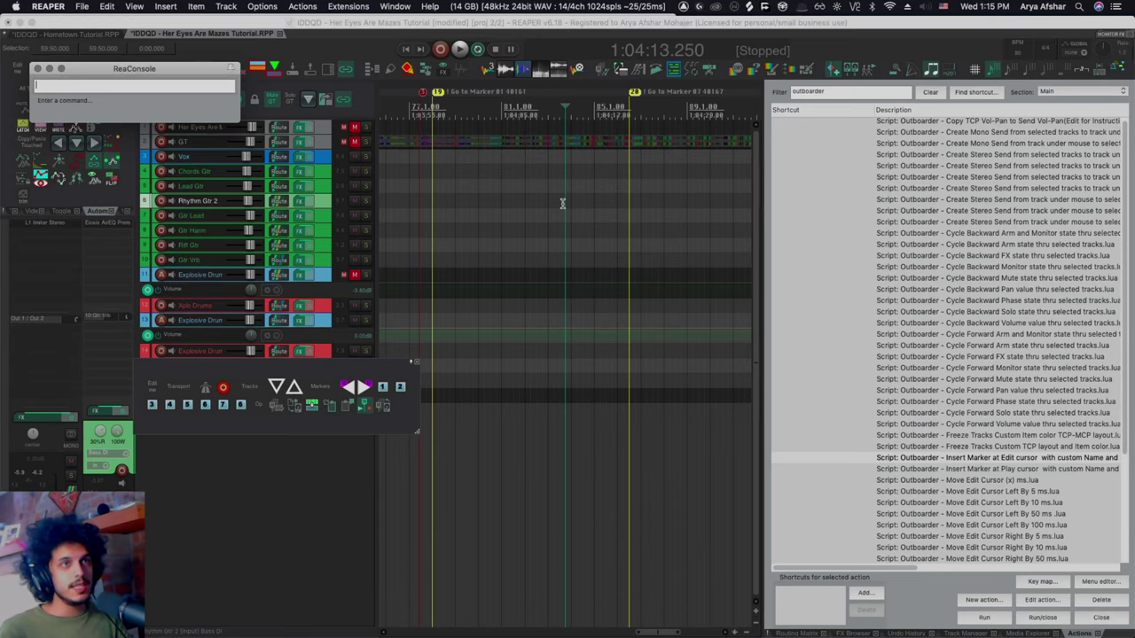
type("!1013")
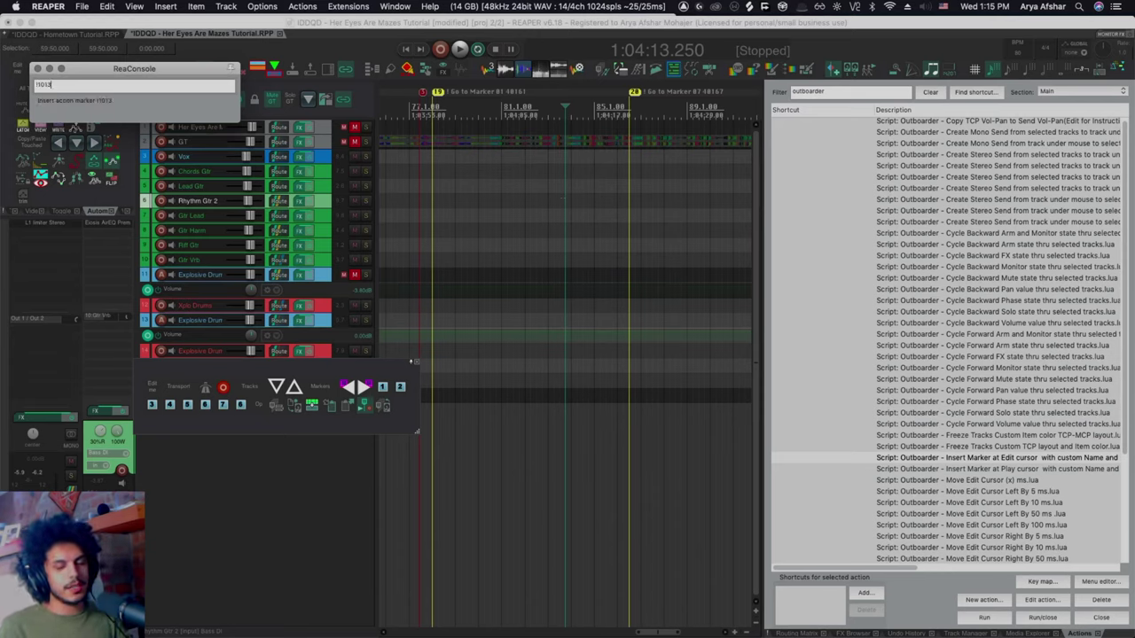
key("Return")
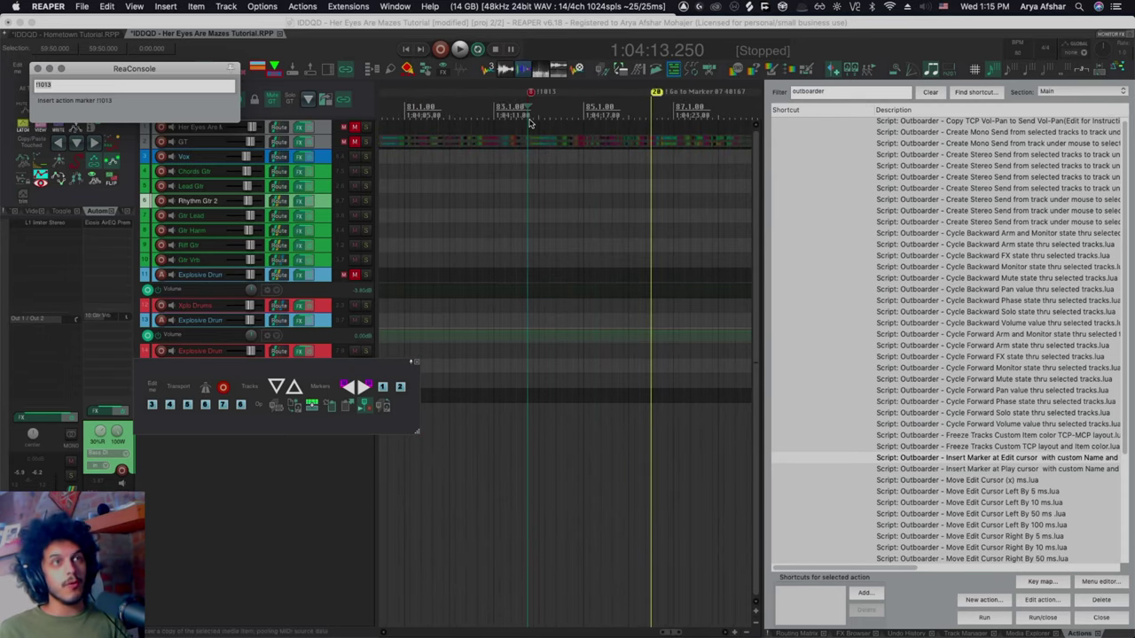
Try the marker properties and named-marker prompts near 1:04:07, cancelling both.
left_click(37, 68)
left_click(589, 107)
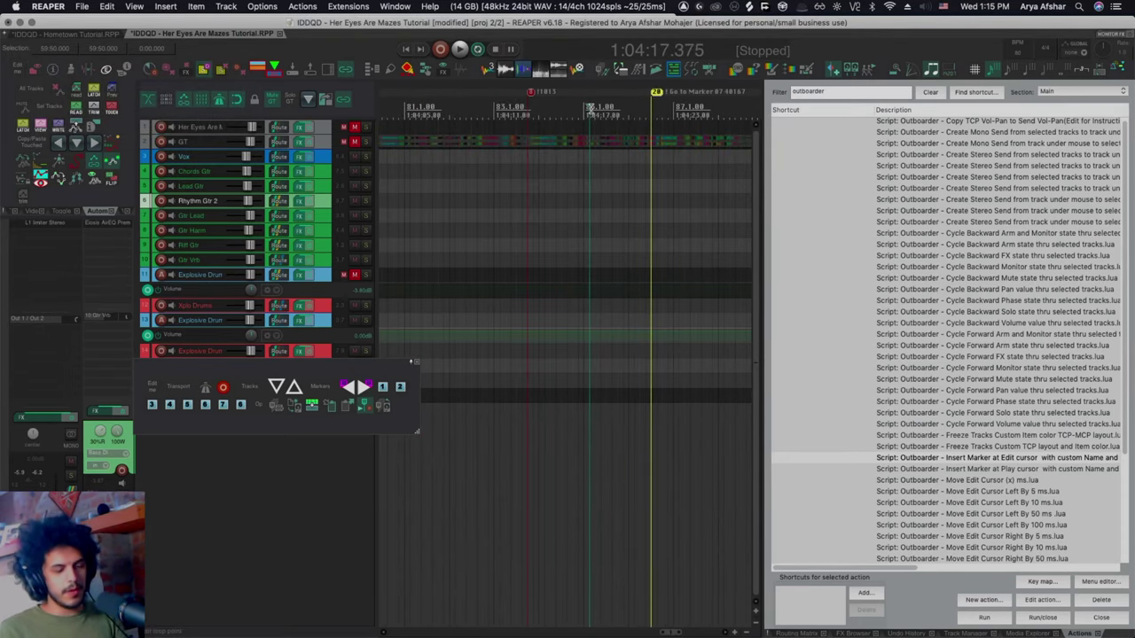
double_click(593, 94)
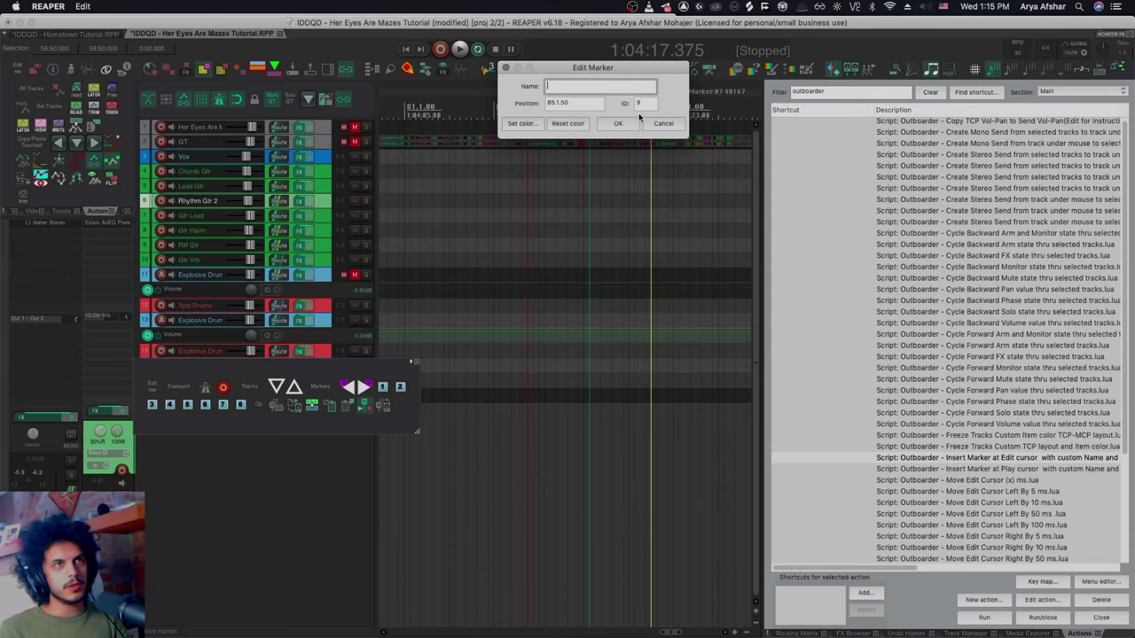
left_click(674, 124)
left_click(438, 107)
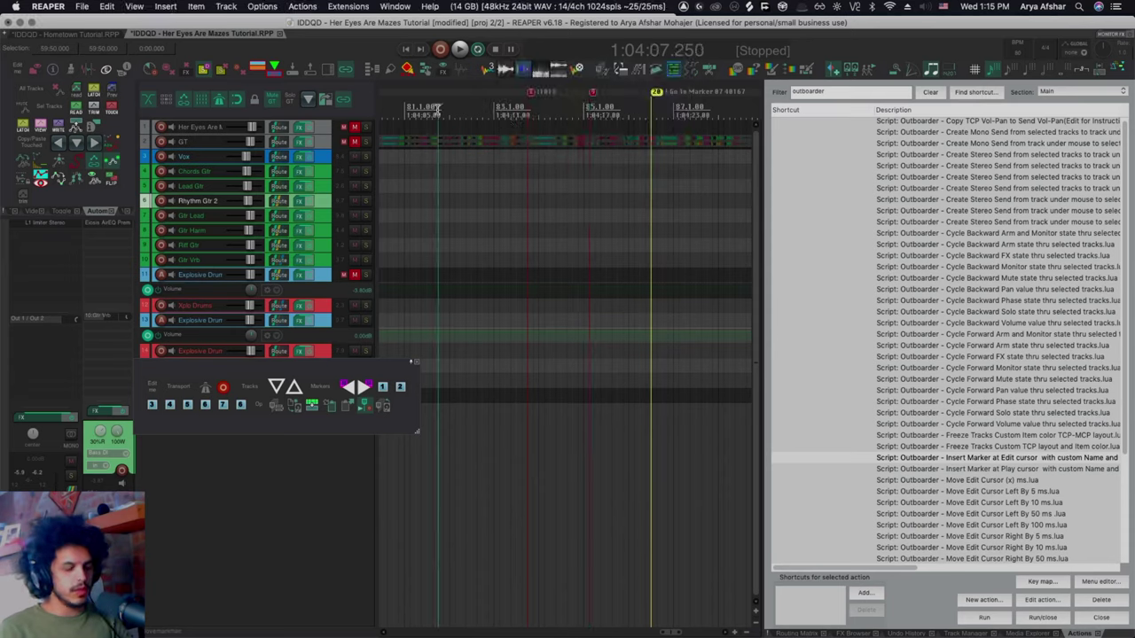
key("shift+m")
key("Escape")
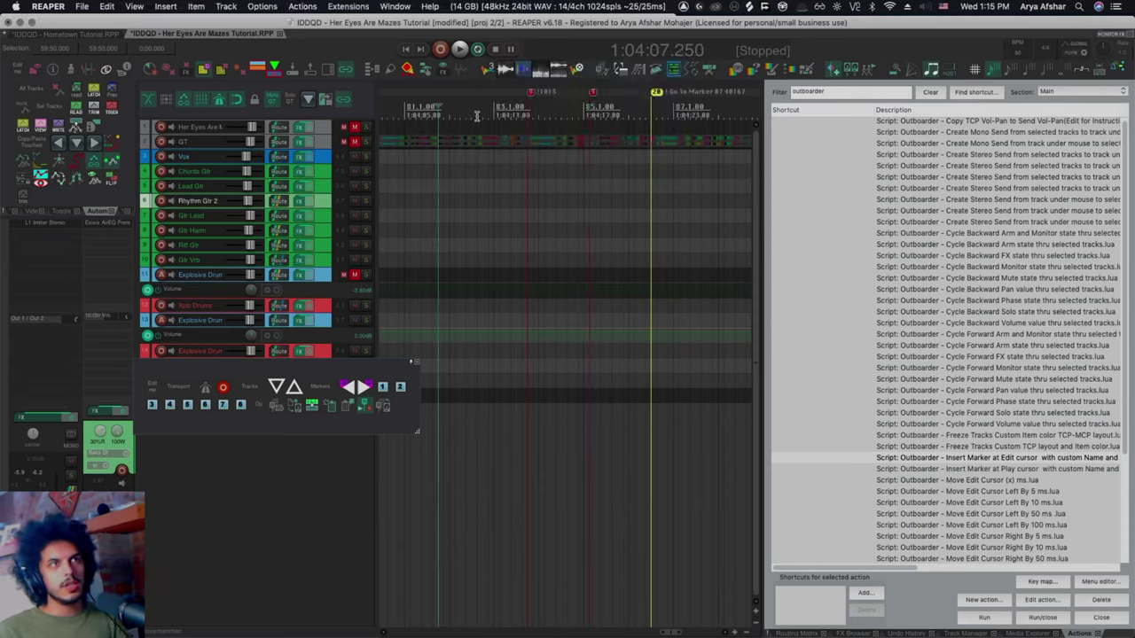
Insert action marker !40153 at 1:04:09.875 via ReaConsole.
left_click(477, 115)
type("c!")
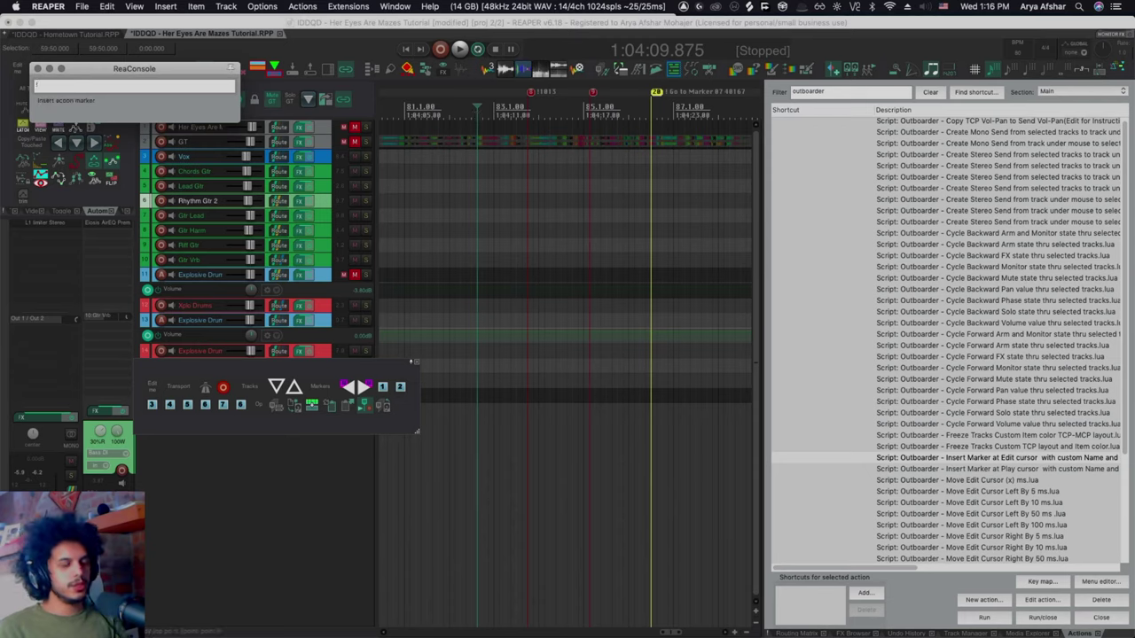
type("153")
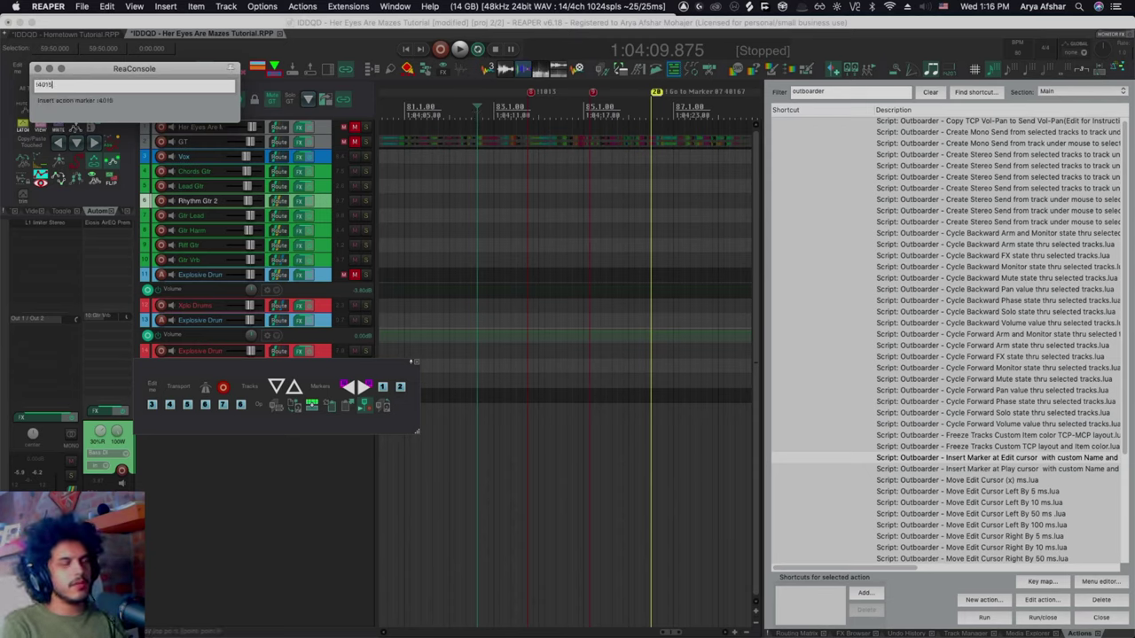
key("Return")
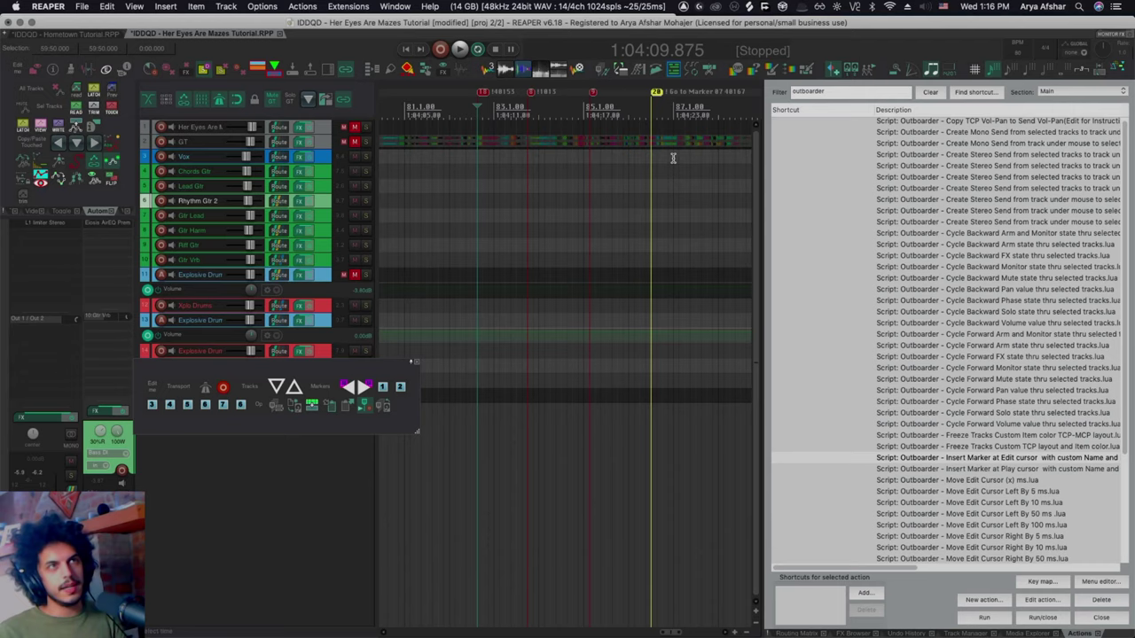
scroll(497, 151, "down", 2)
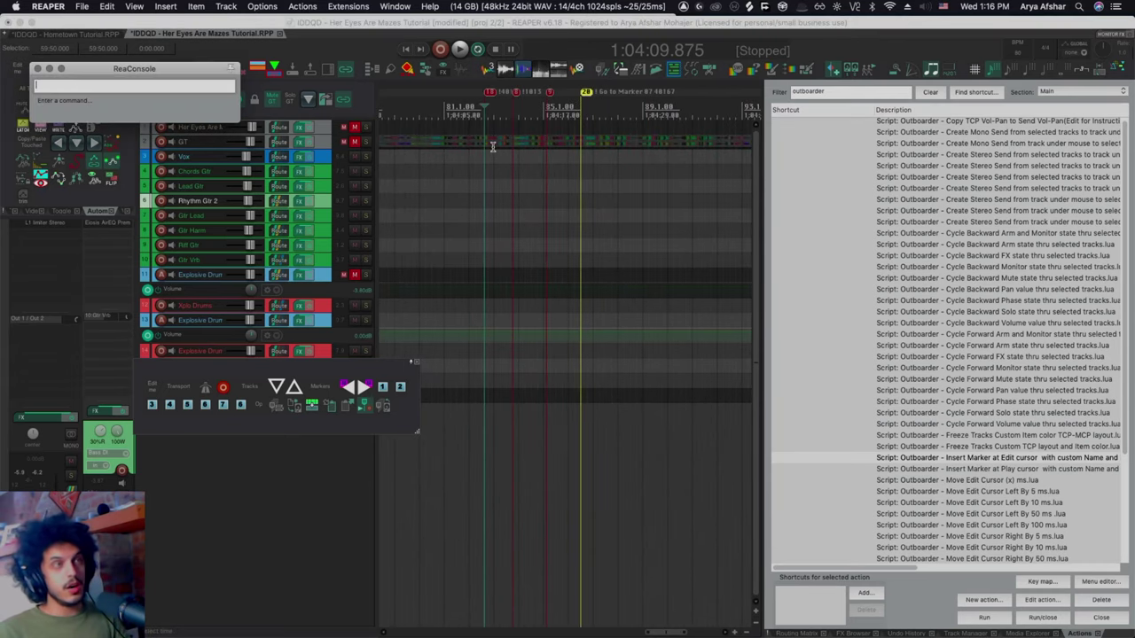
key("c")
scroll(488, 137, "left", 5)
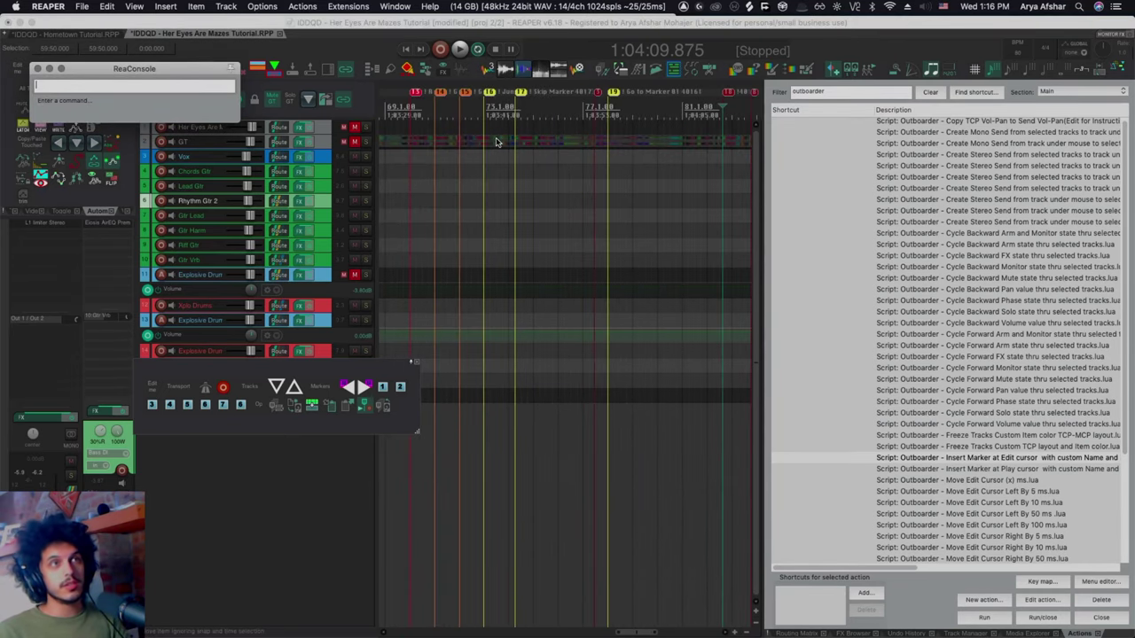
Filter the Actions list by 'mute send' to read command IDs 41357 and 41358.
left_click(843, 91)
type("mute send")
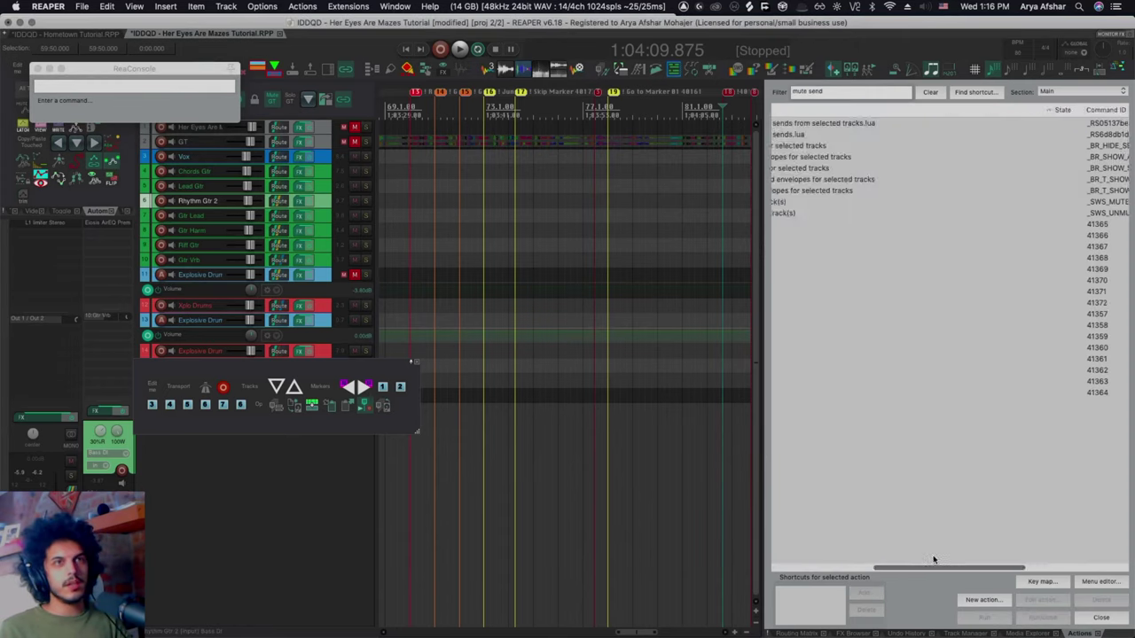
mouse_move(932, 567)
left_mouse_down()
mouse_move(993, 567)
mouse_move(933, 559)
left_mouse_up()
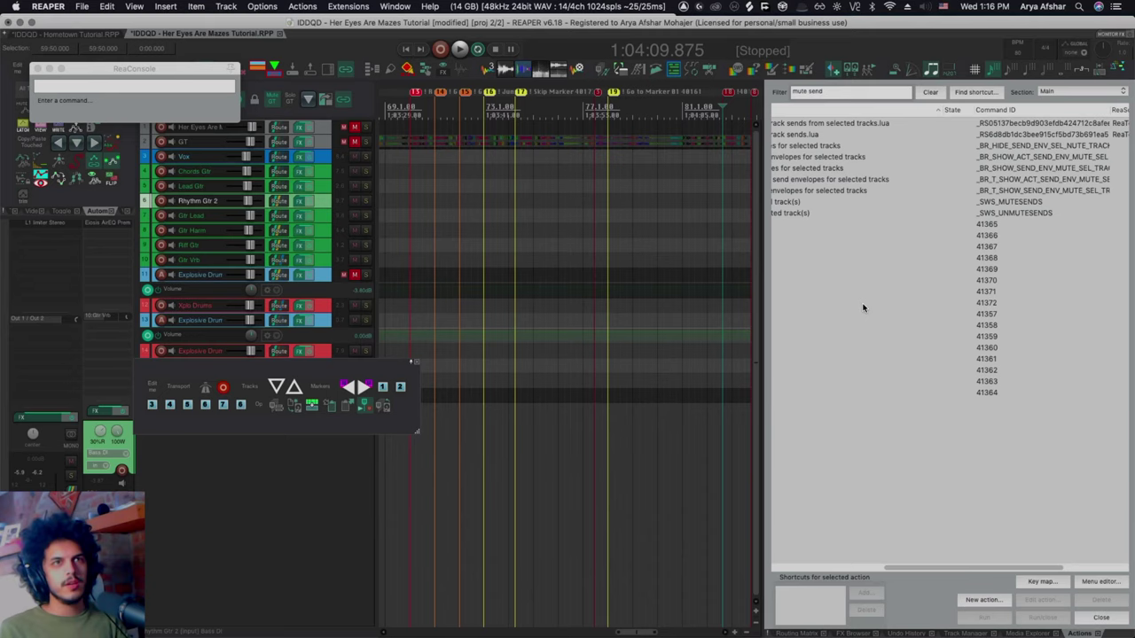
scroll(984, 399, "left", 5)
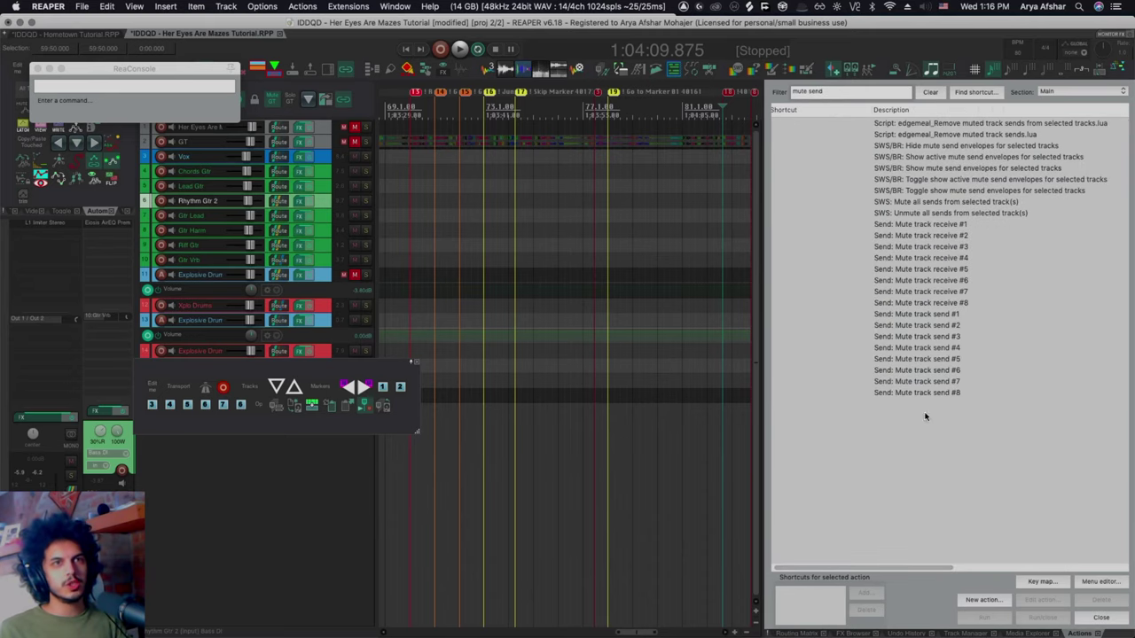
left_click_drag(885, 567, 959, 566)
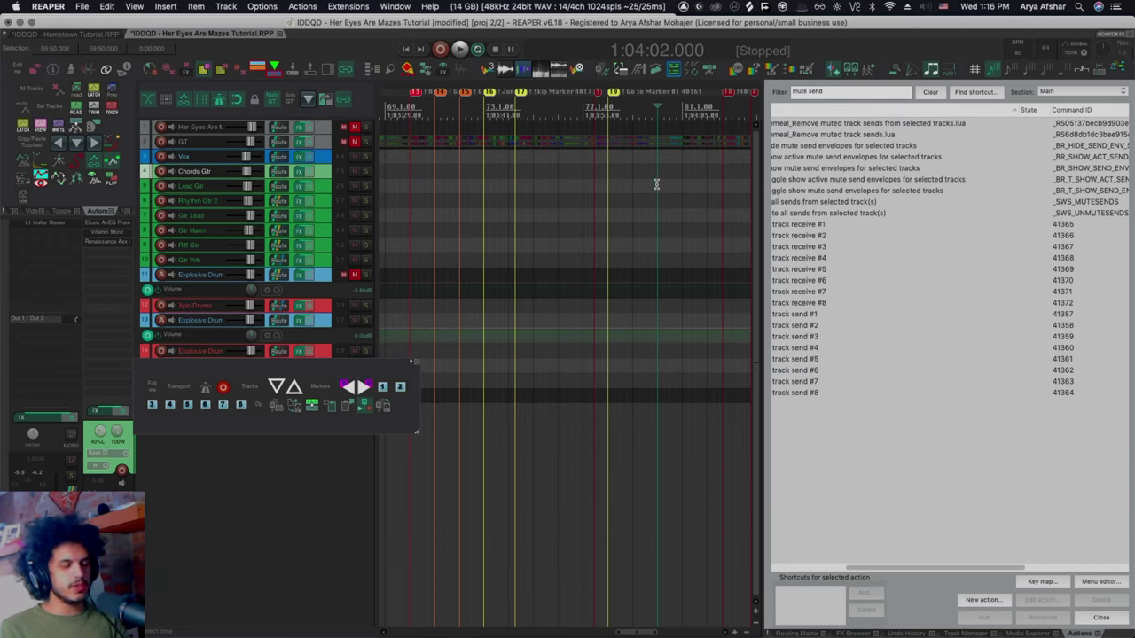
Insert an action marker running commands 41357 and 41358 through ReaConsole.
key("c")
type("!")
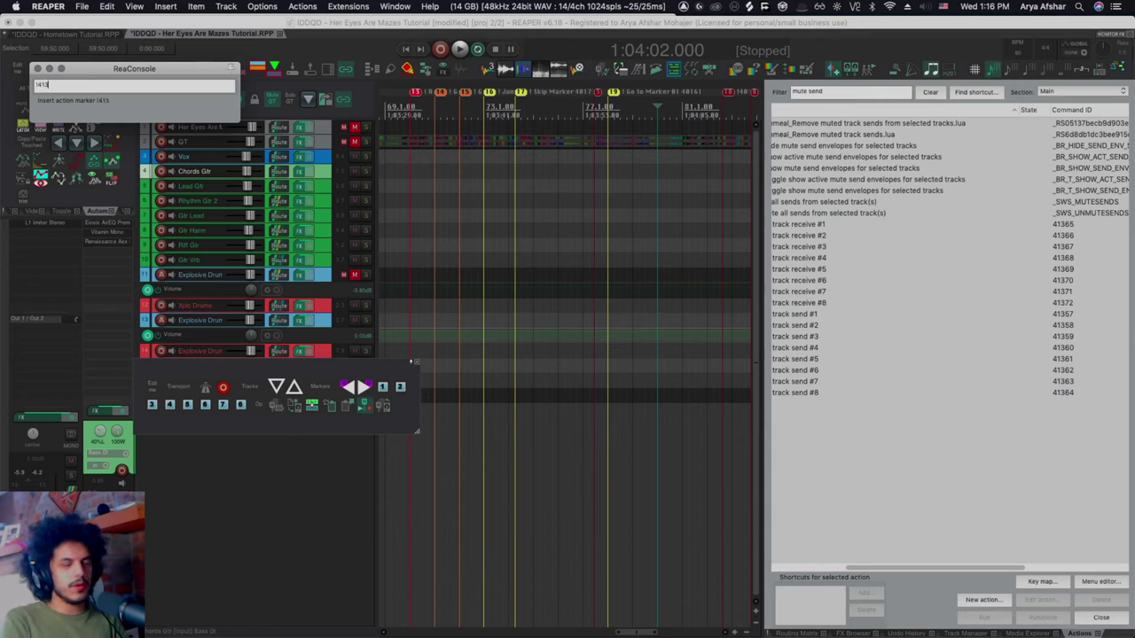
type("41357 41")
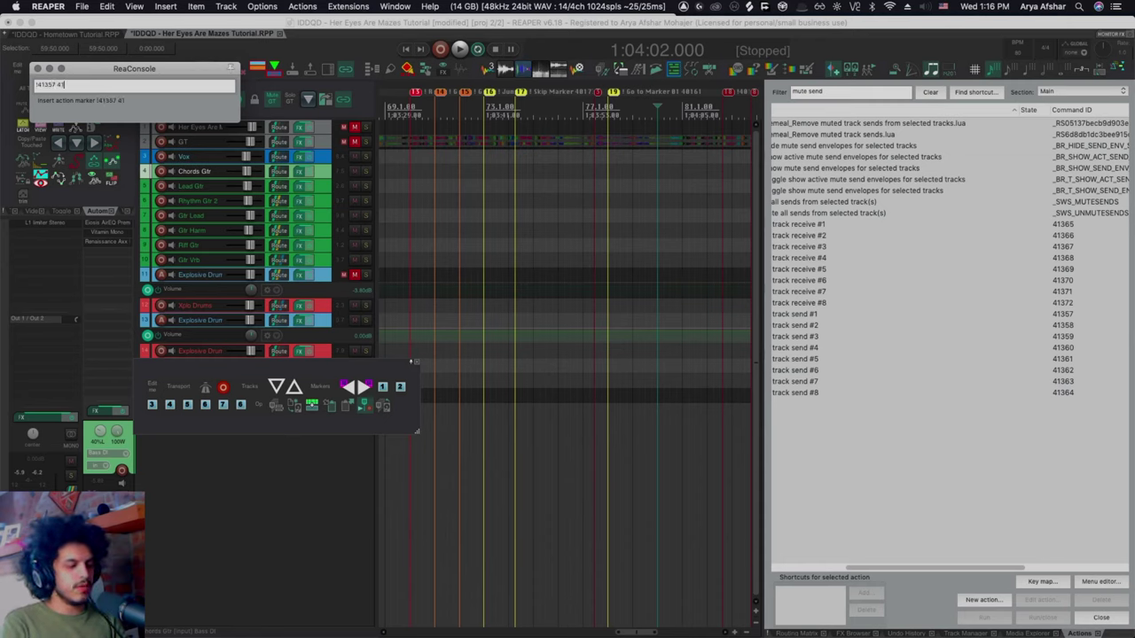
type("358")
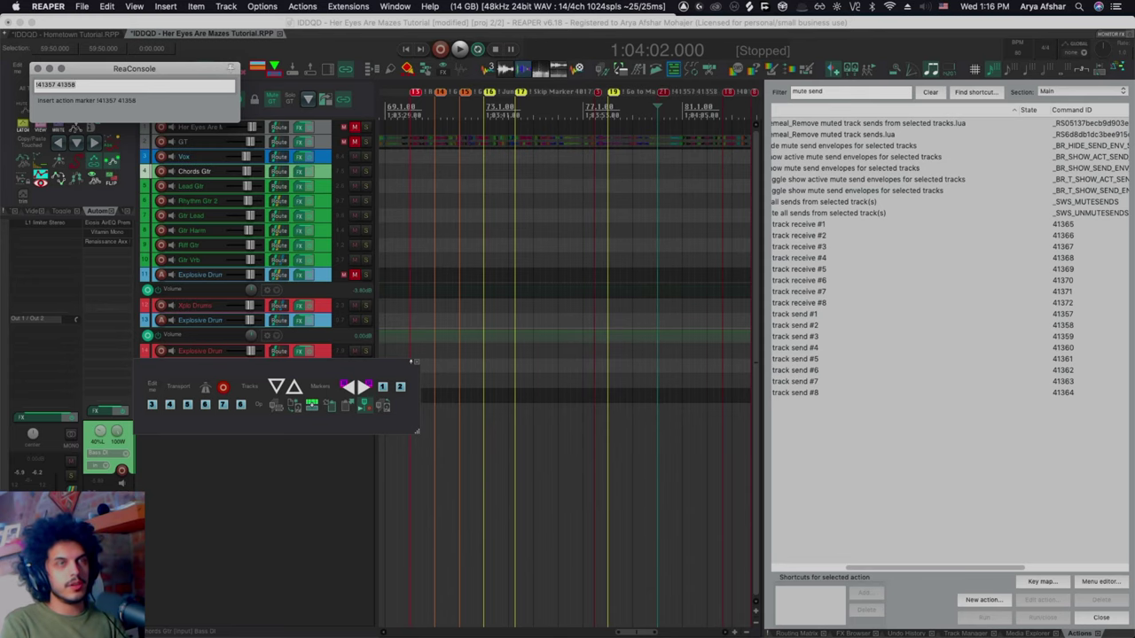
key("Return")
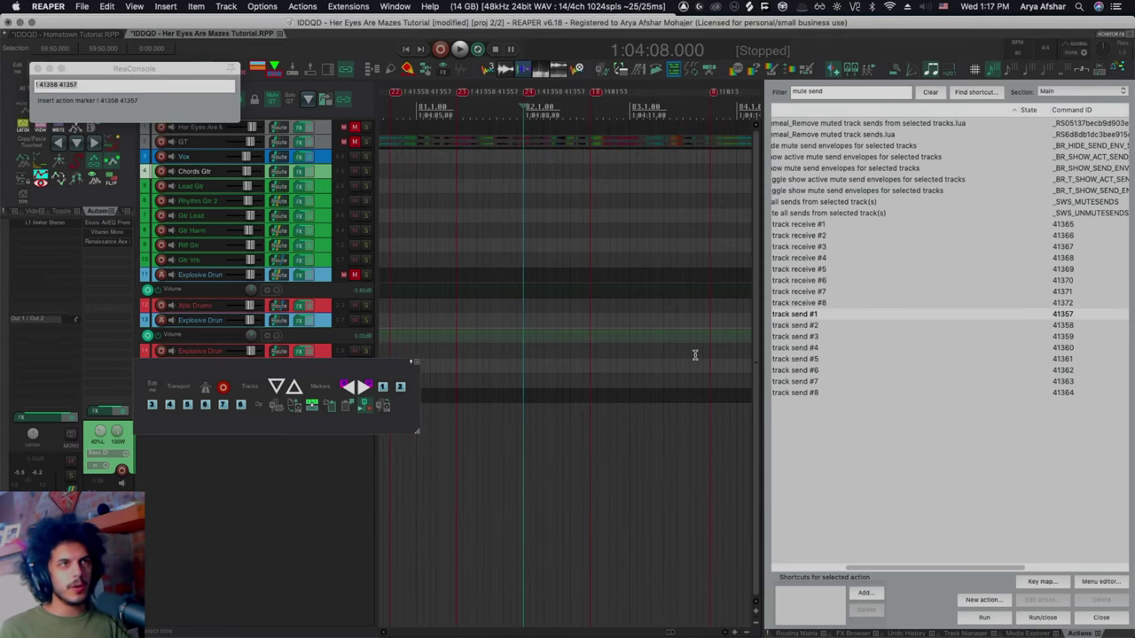